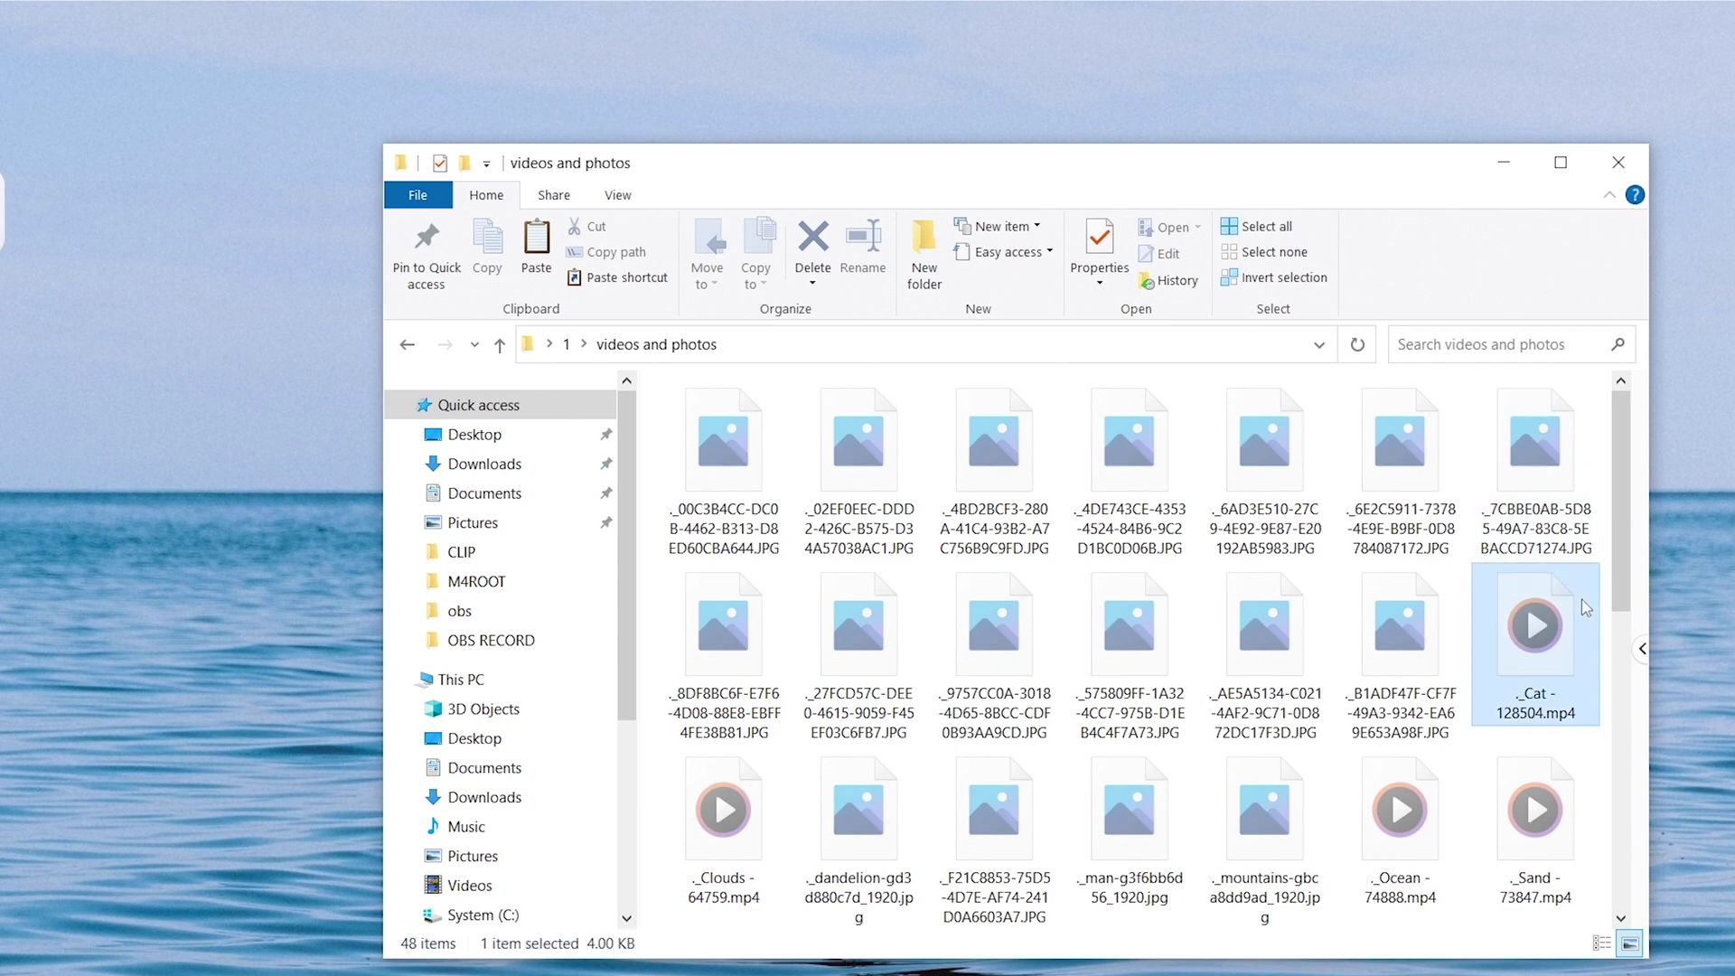
Open the Cat mp4 from the videos and photos folder; it fails with a can't-open error
double_click(1587, 608)
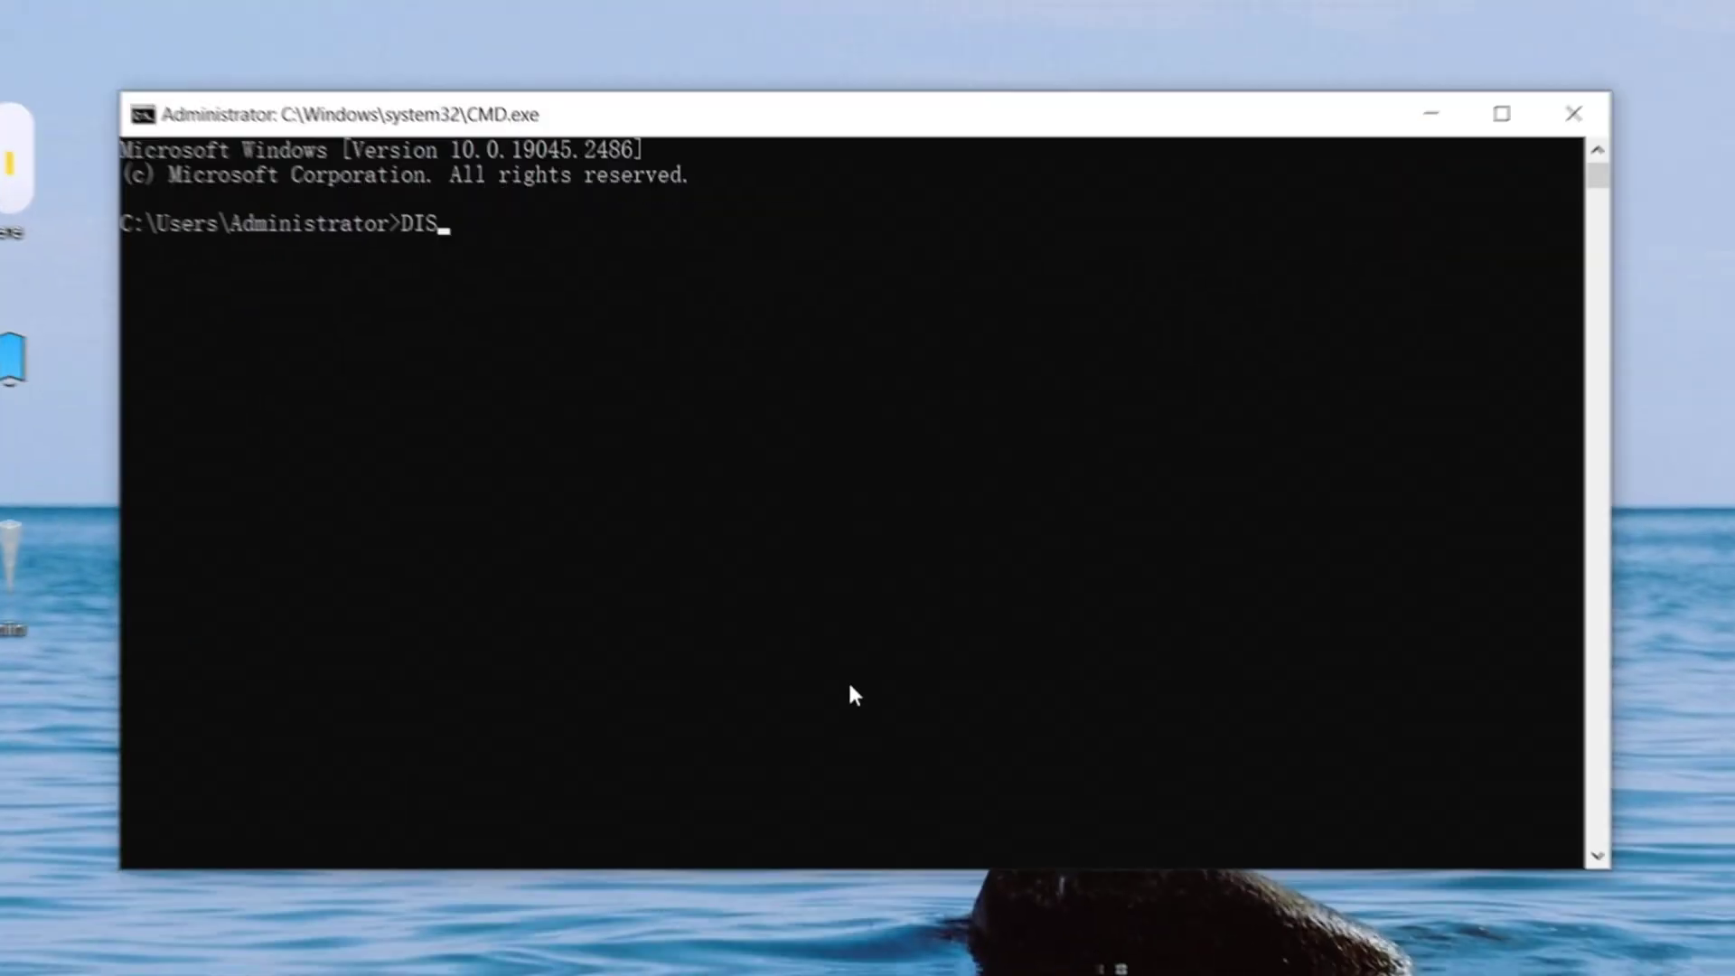
Type the DISM /Online /Cleanup- command in a CMD window as a preview
text(M /Online /Cleanup-)
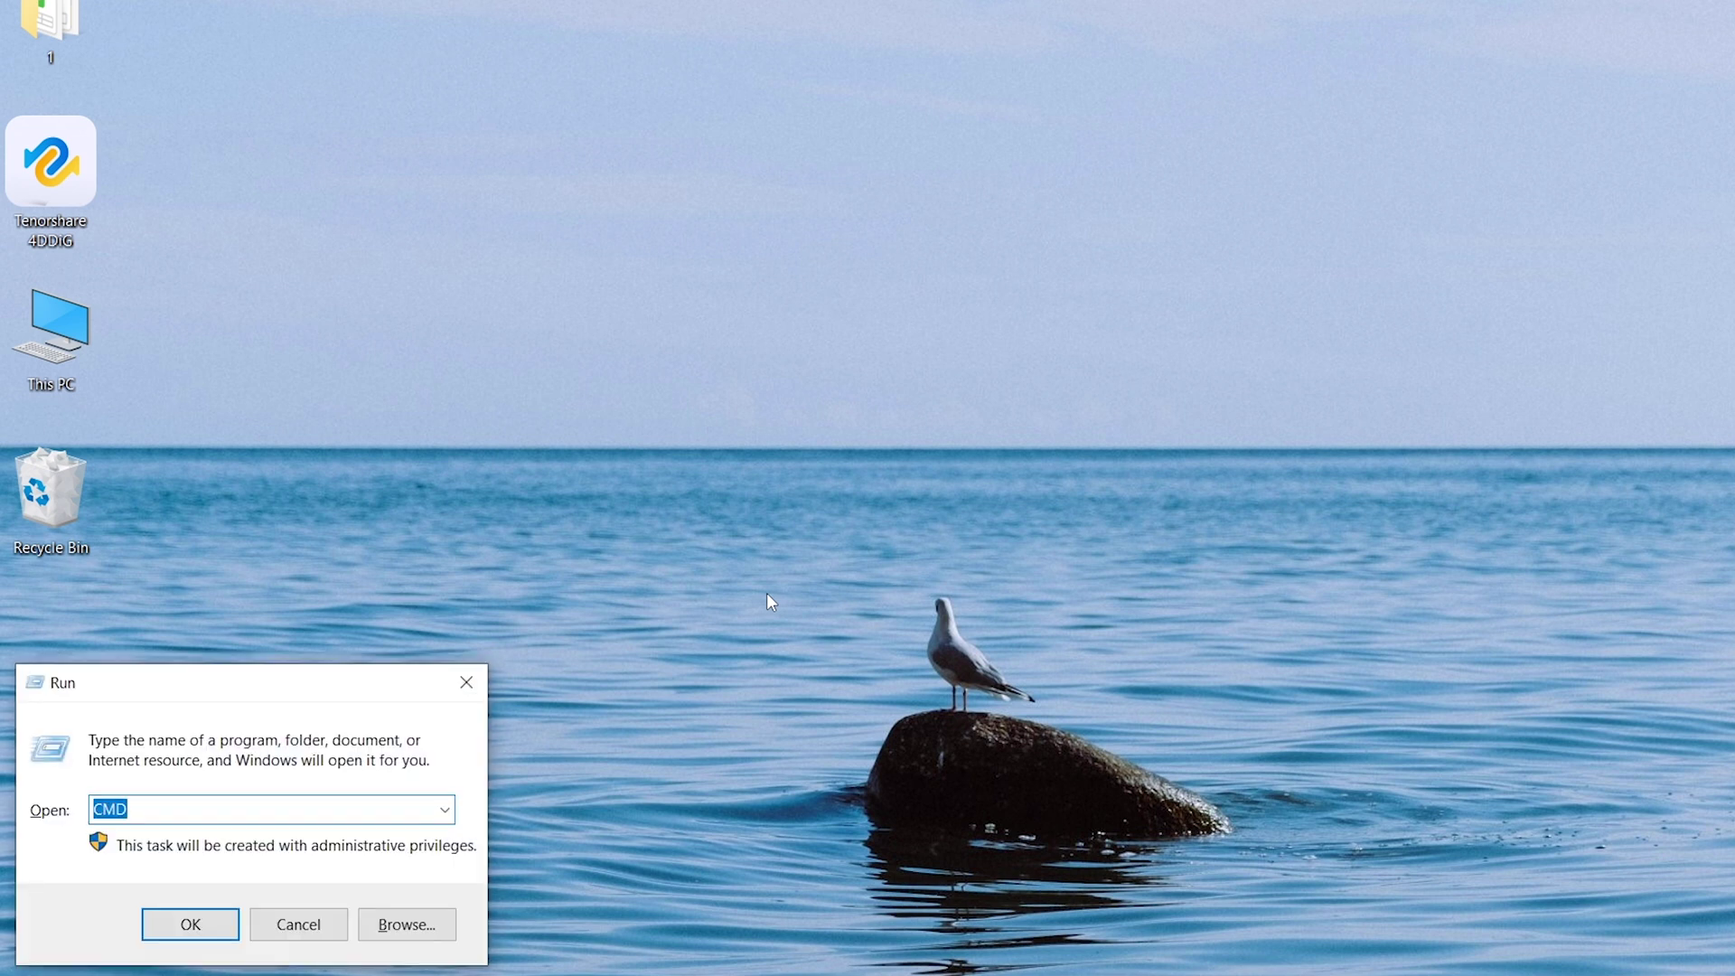
In an admin Command Prompt, run DISM RestoreHealth online, then again with source C:\RepairSource\Windows
key(Return)
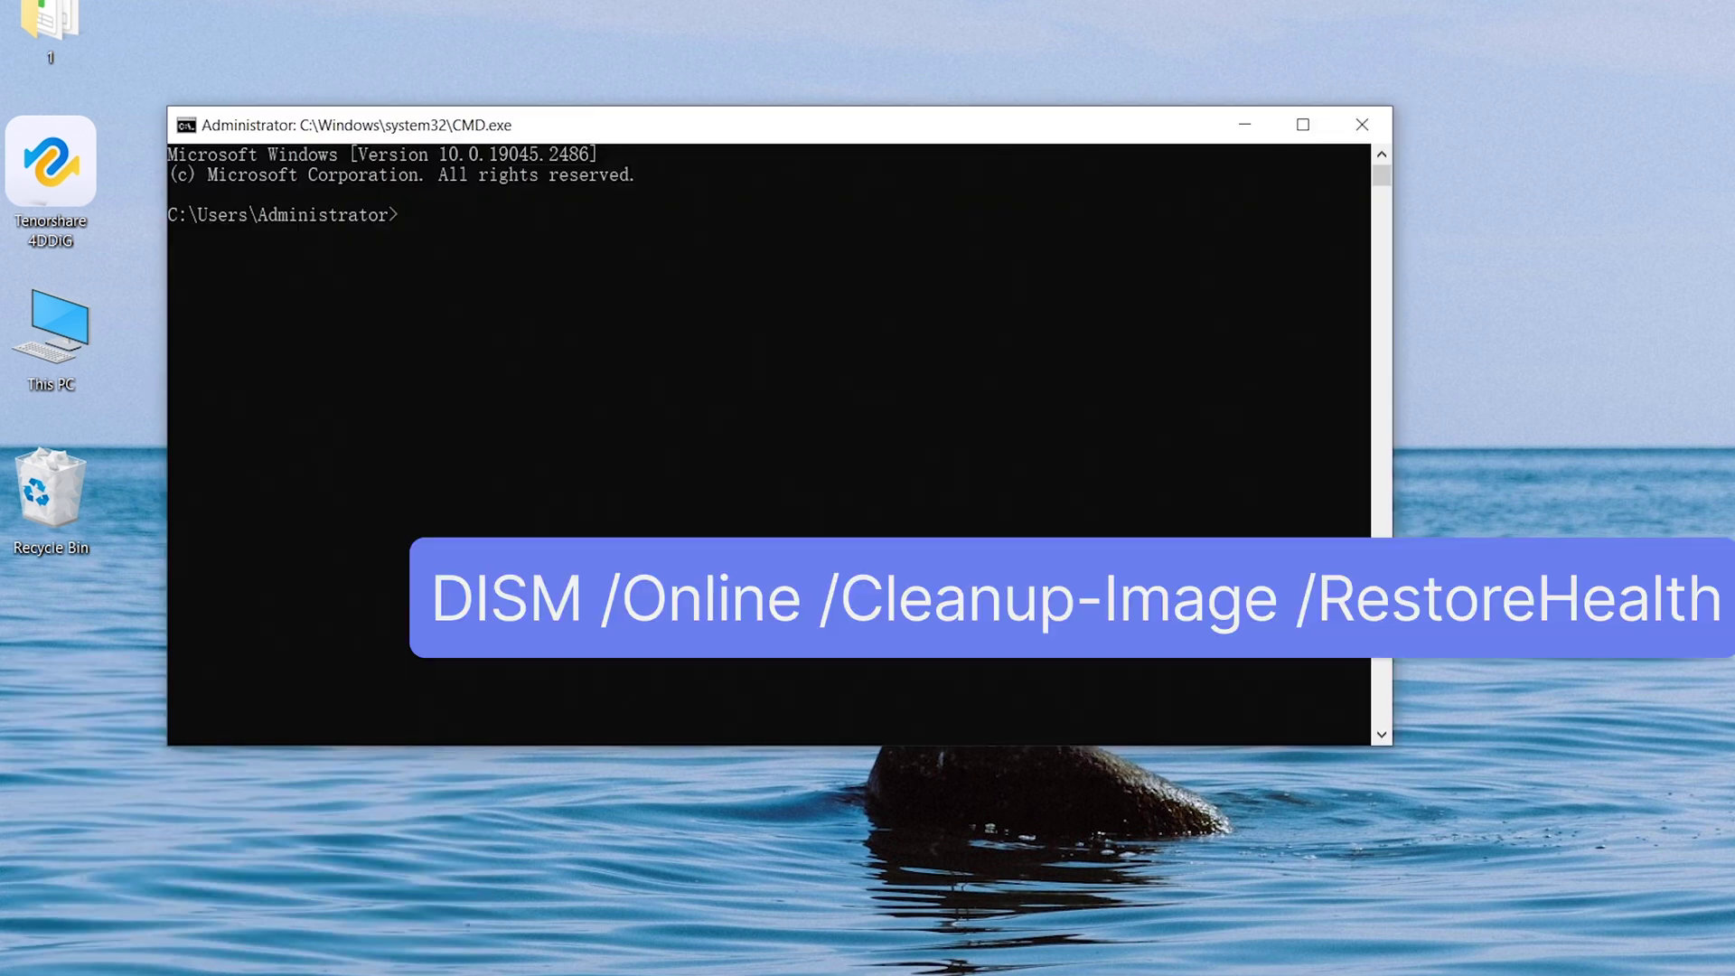
text(DISM /Online /Cleanup-Image /RestoreHealth)
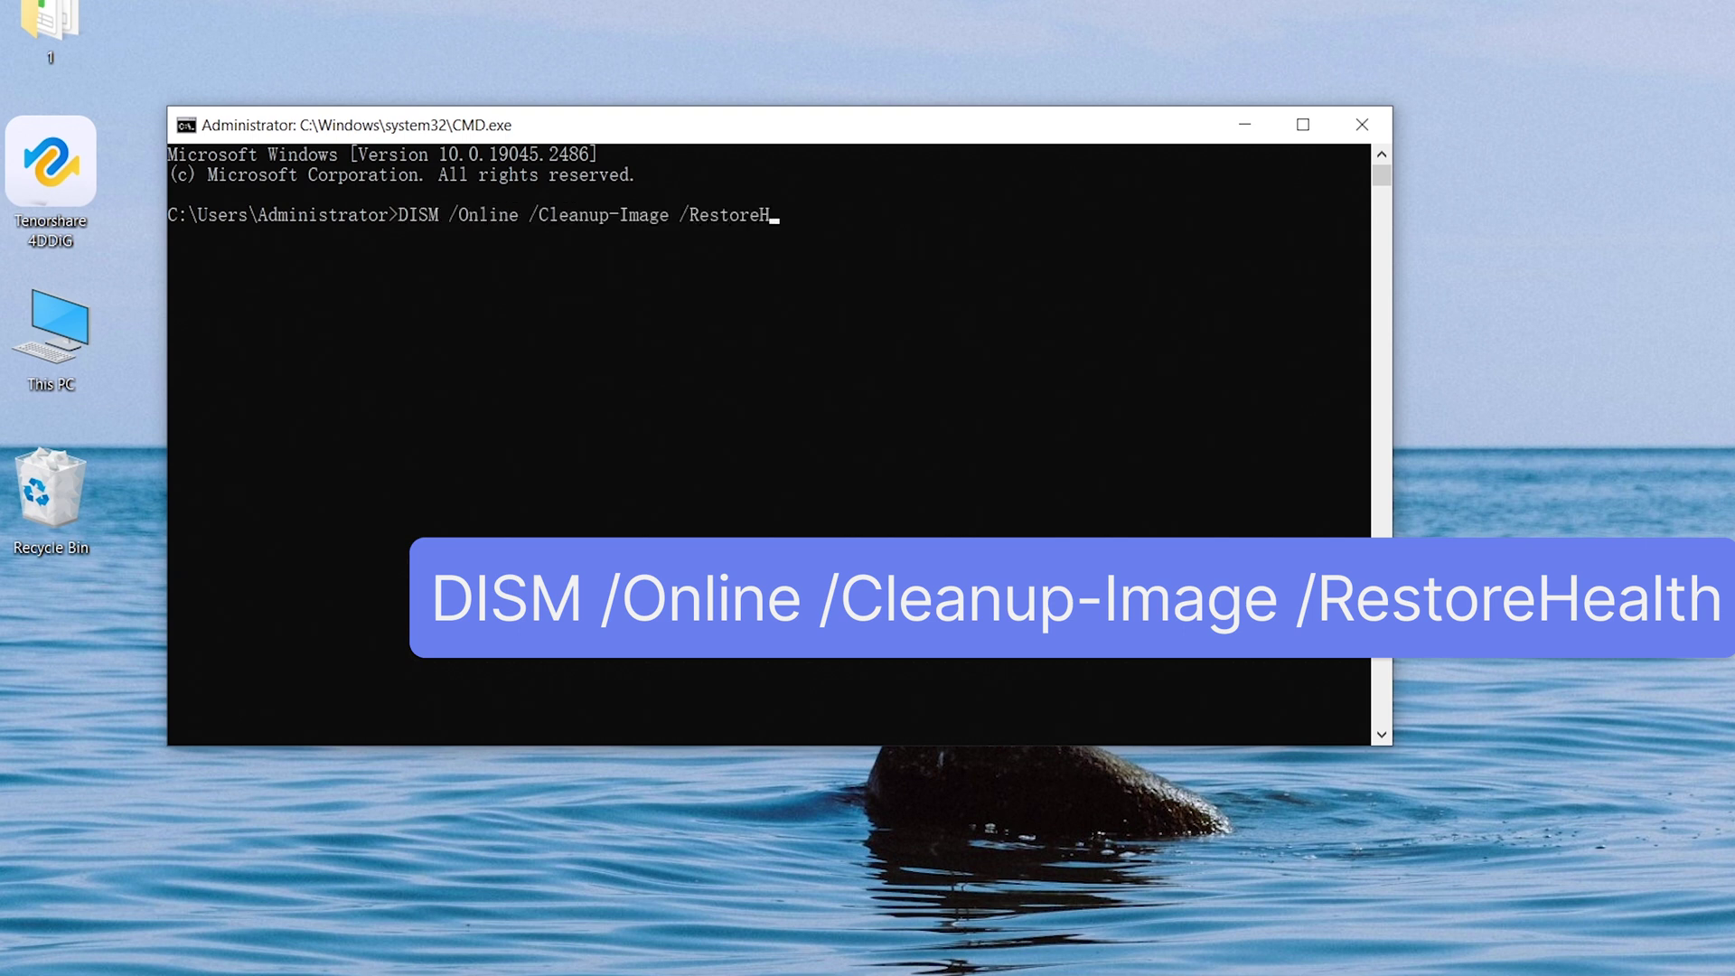
key(Return)
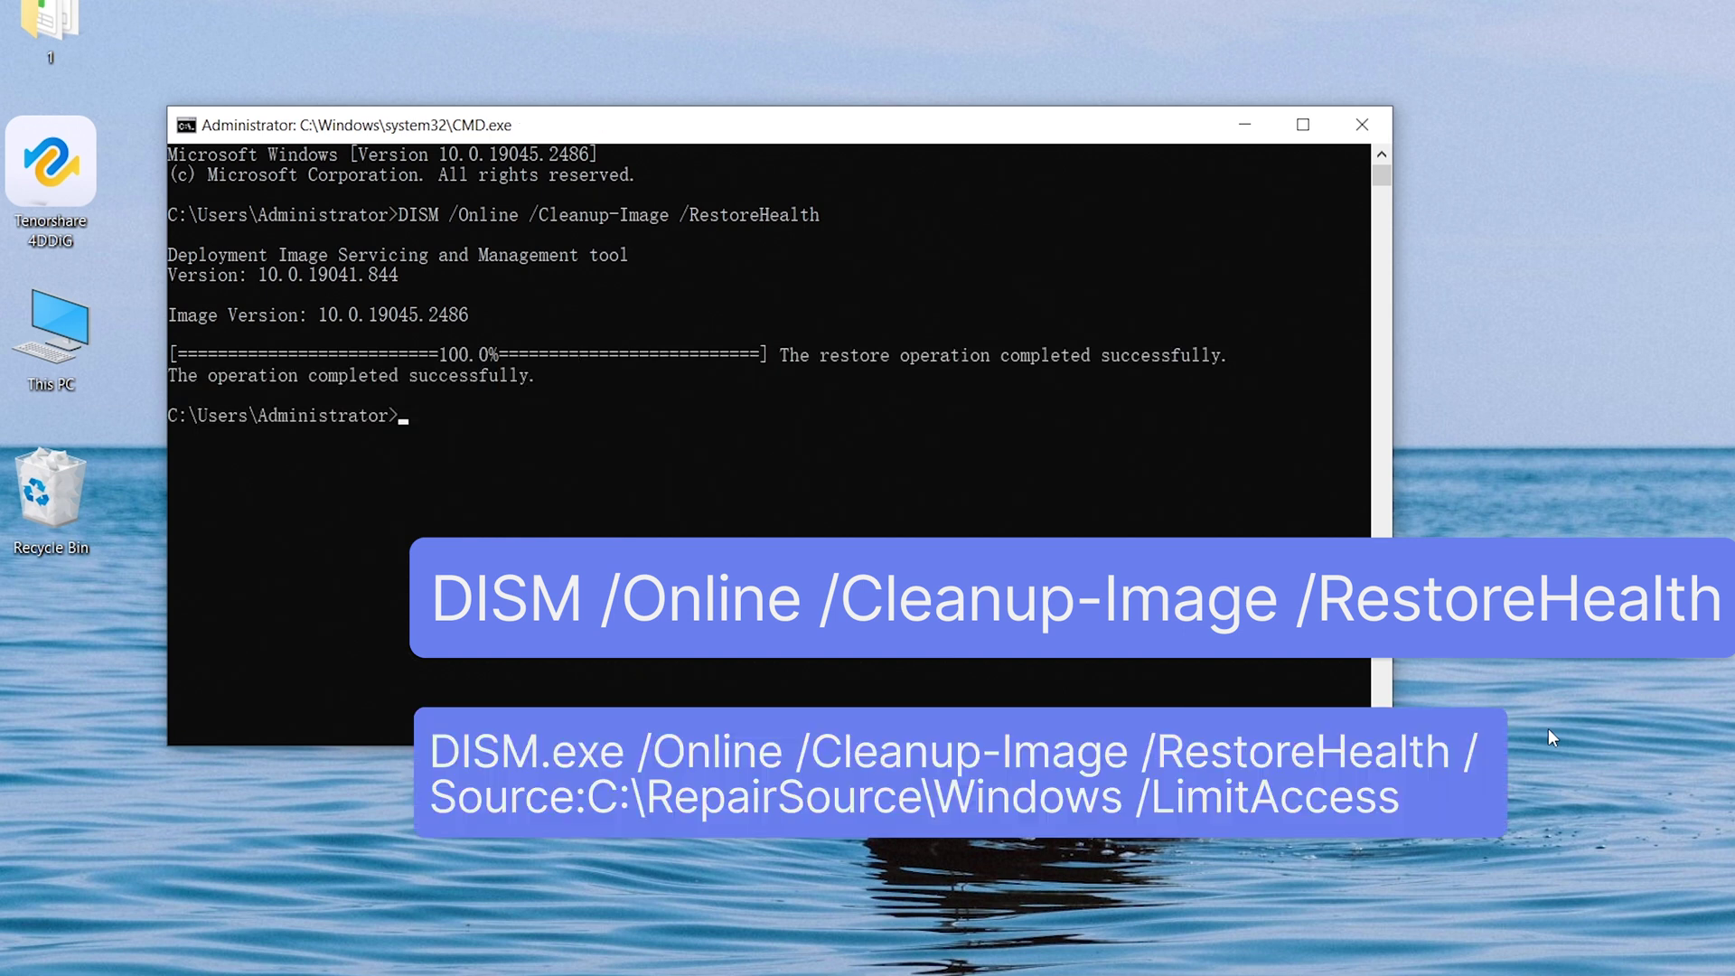
text(DISM.exe /Online /Cleanup-Image /RestoreHealth /Source:C:\RepairSource\Windows /LimitAccess)
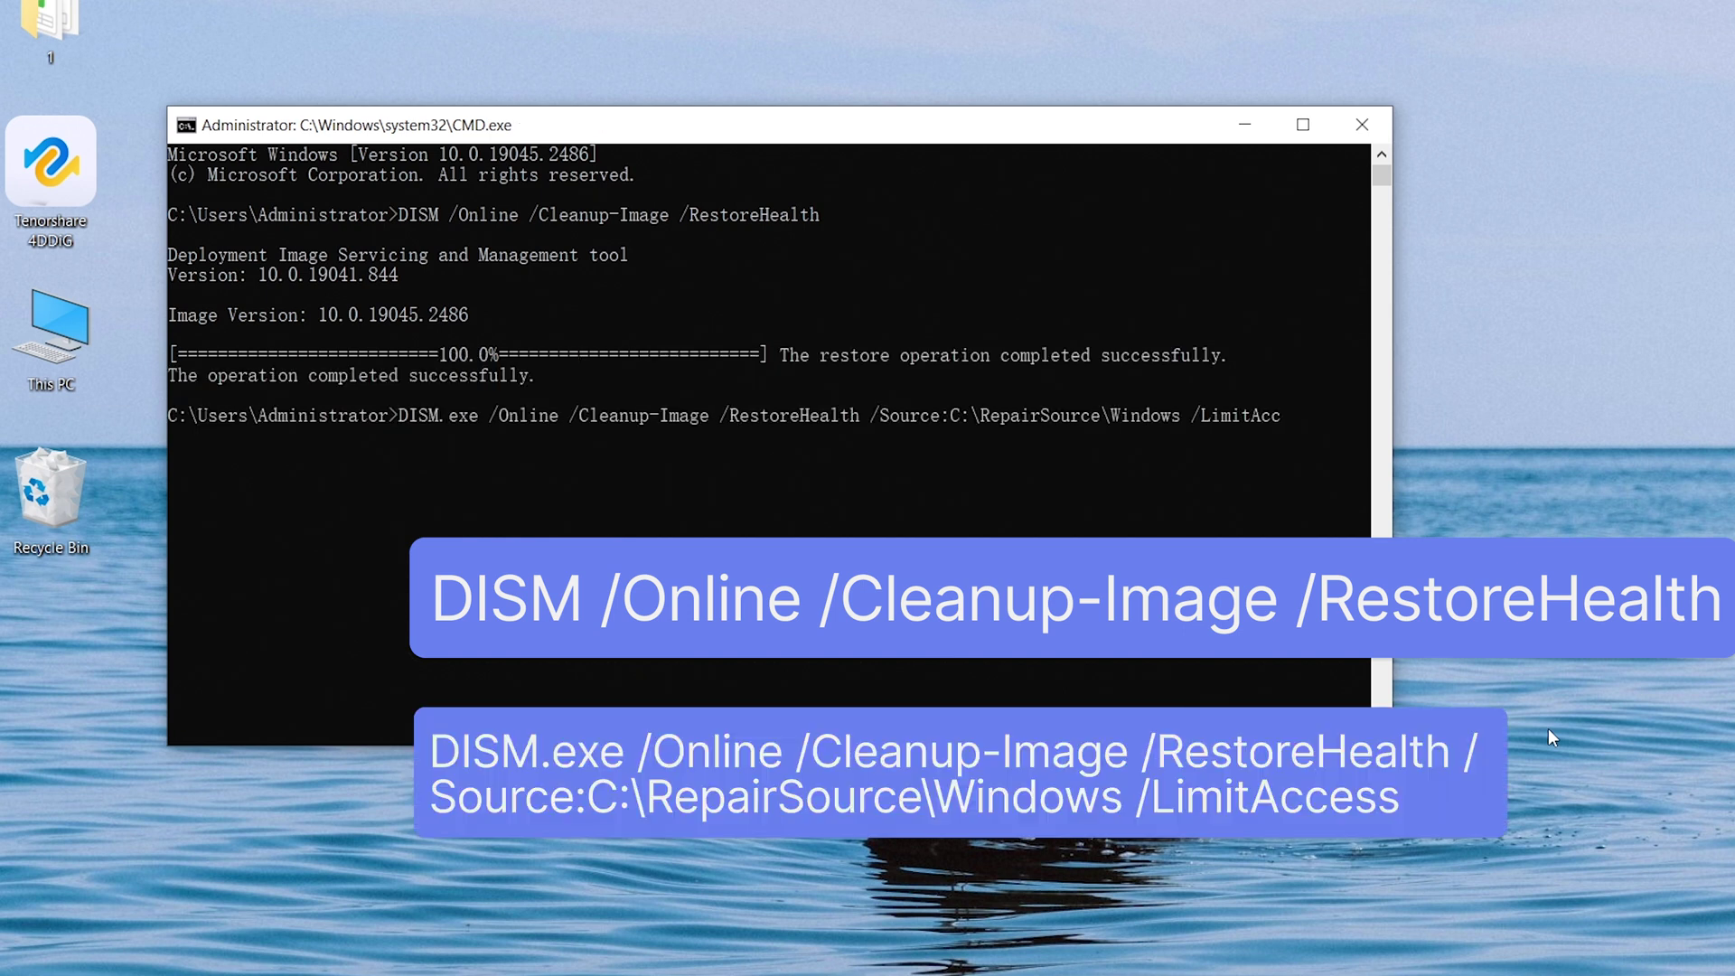
key(Return)
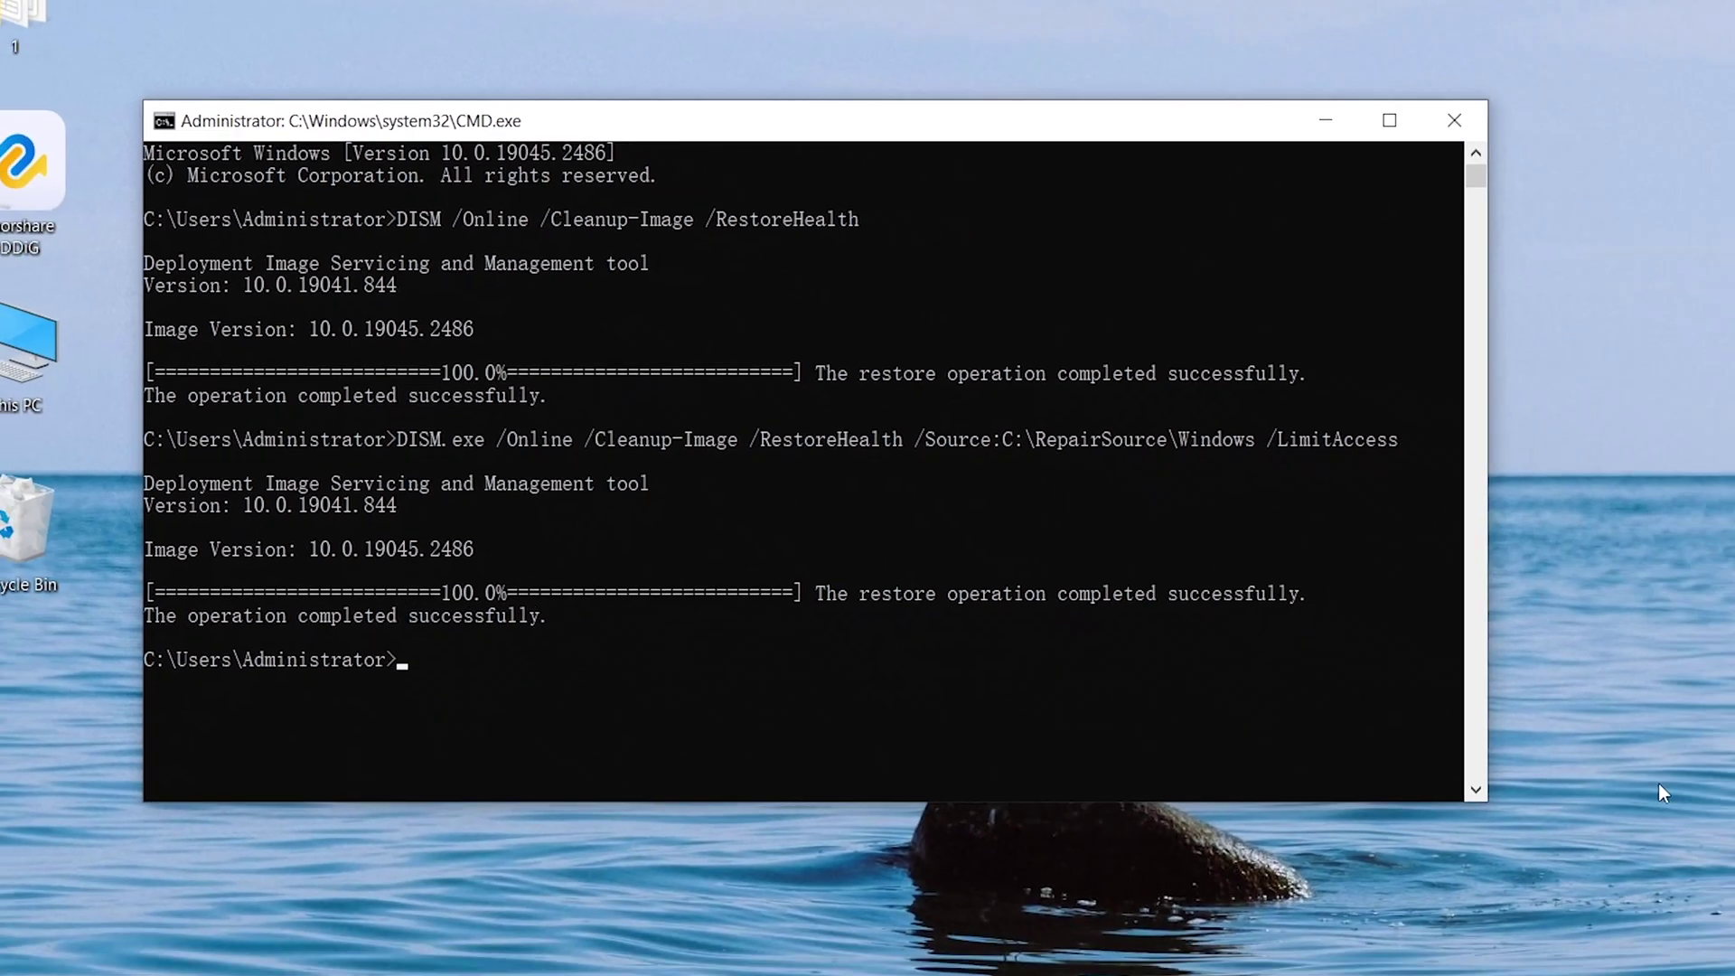
Run sfc /scannow to find and repair corrupt system files
text(fc /scannow)
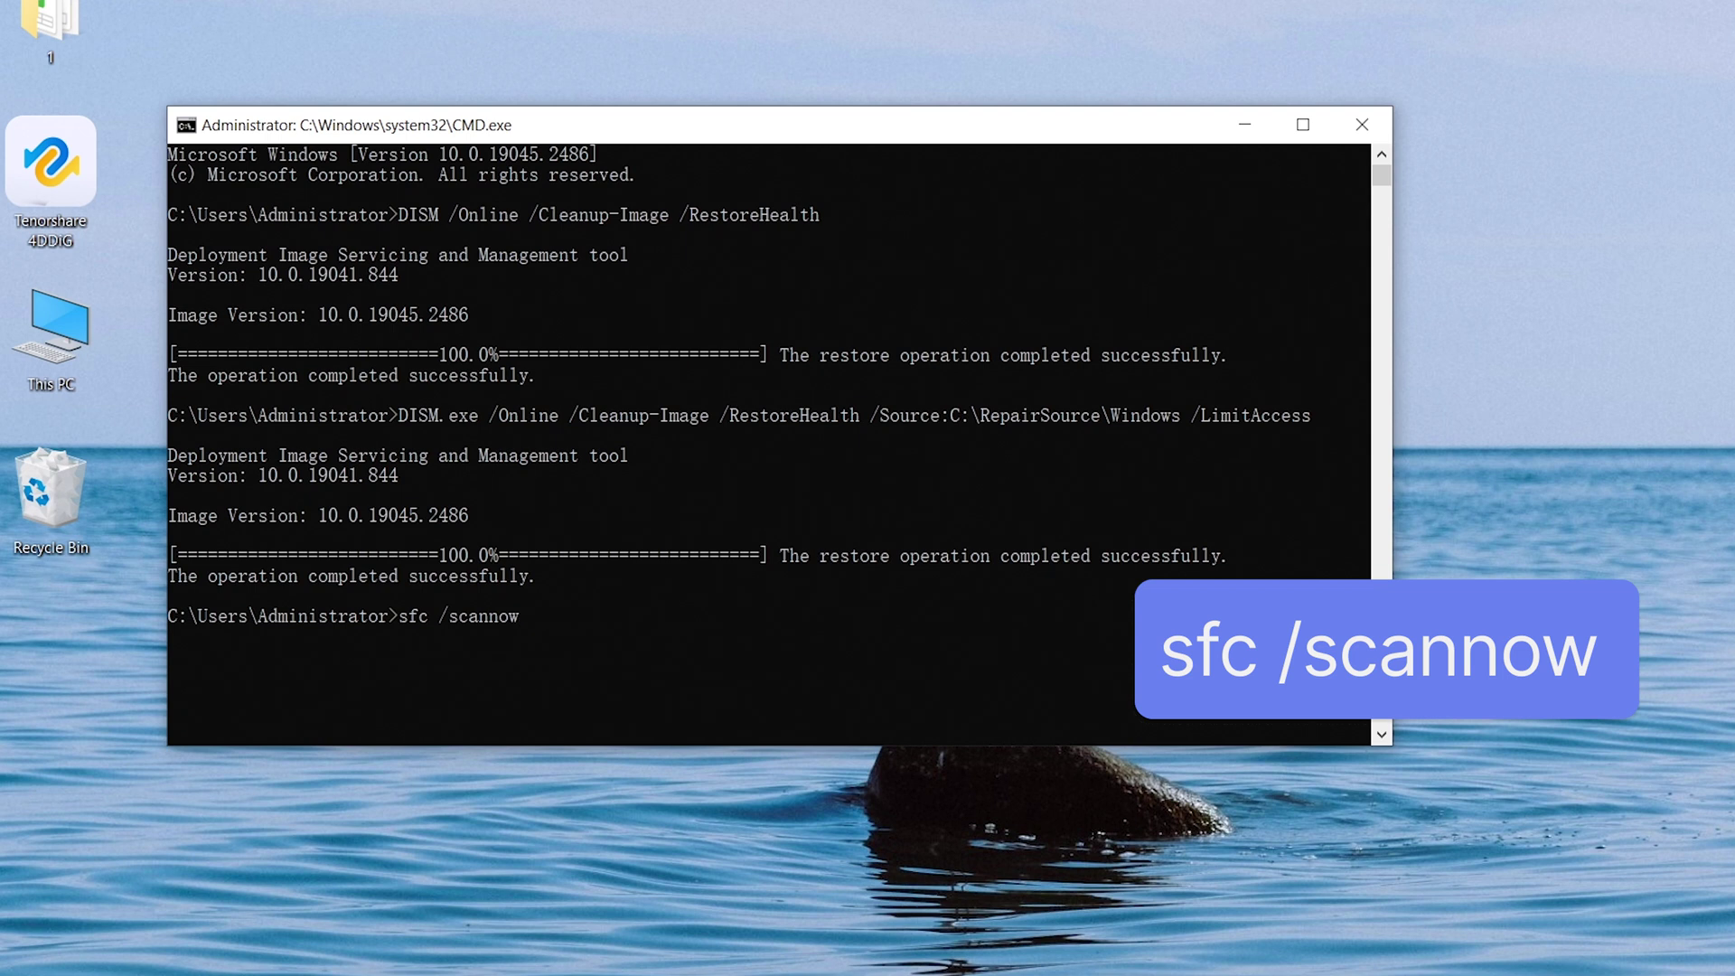
key(Return)
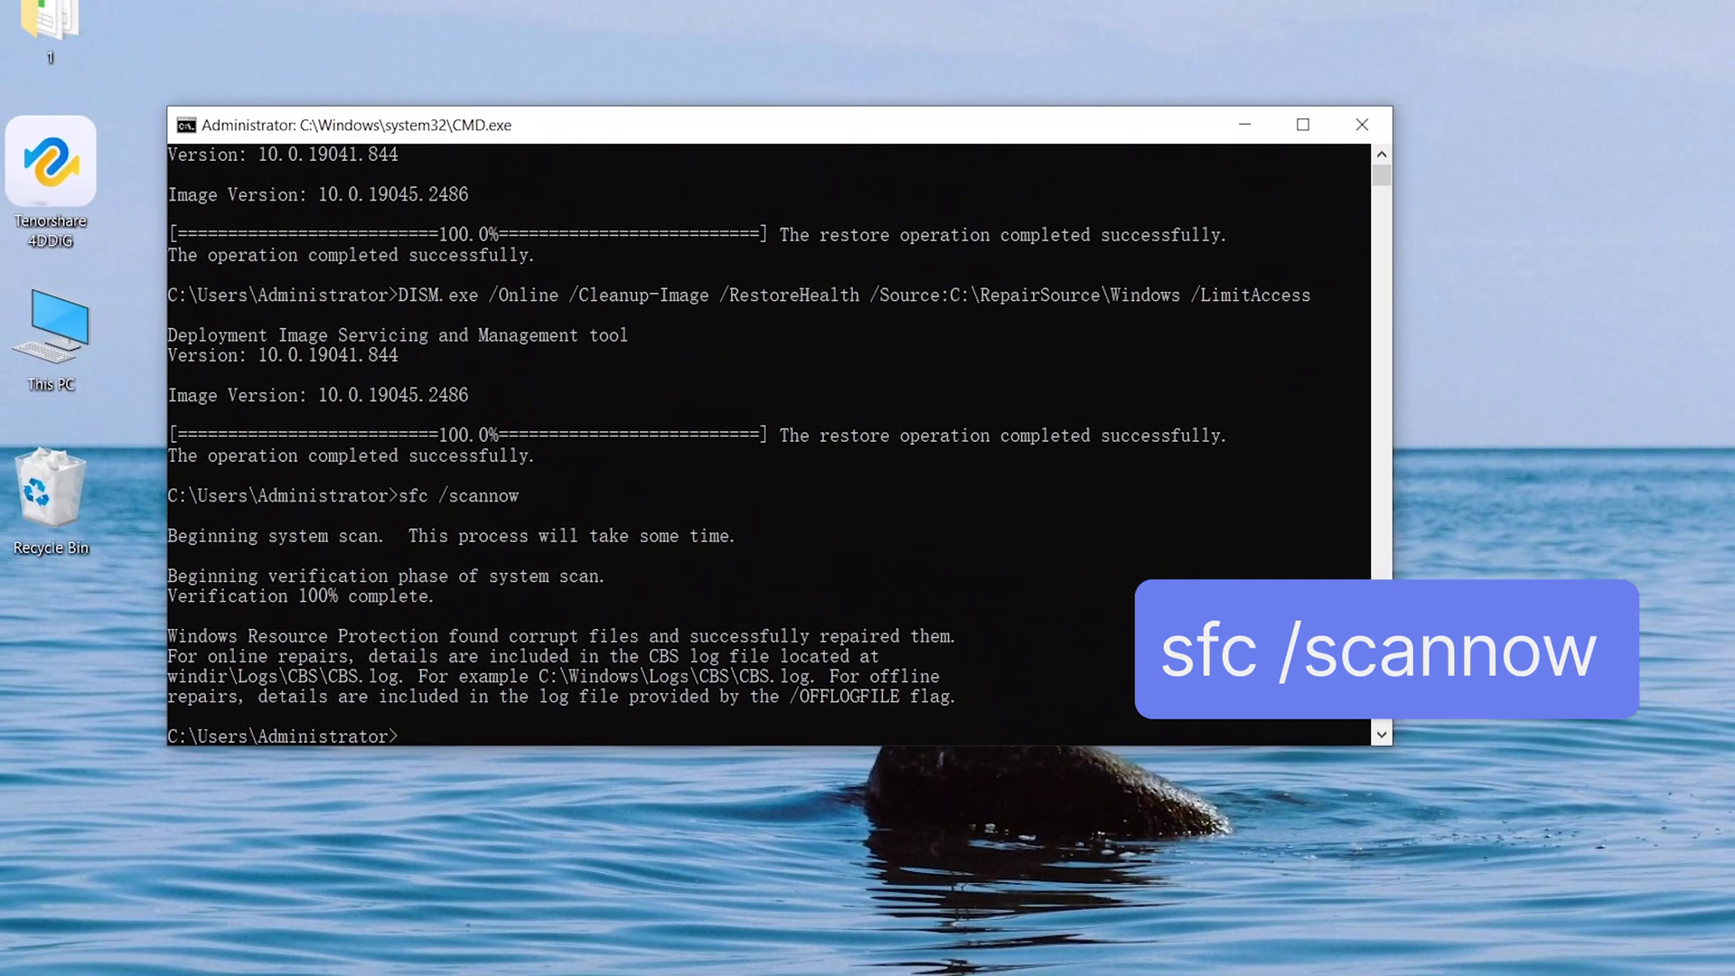
Schedule CHKDSK C:/f /r /x for the next restart by answering Y
text(CHKDSK C:)
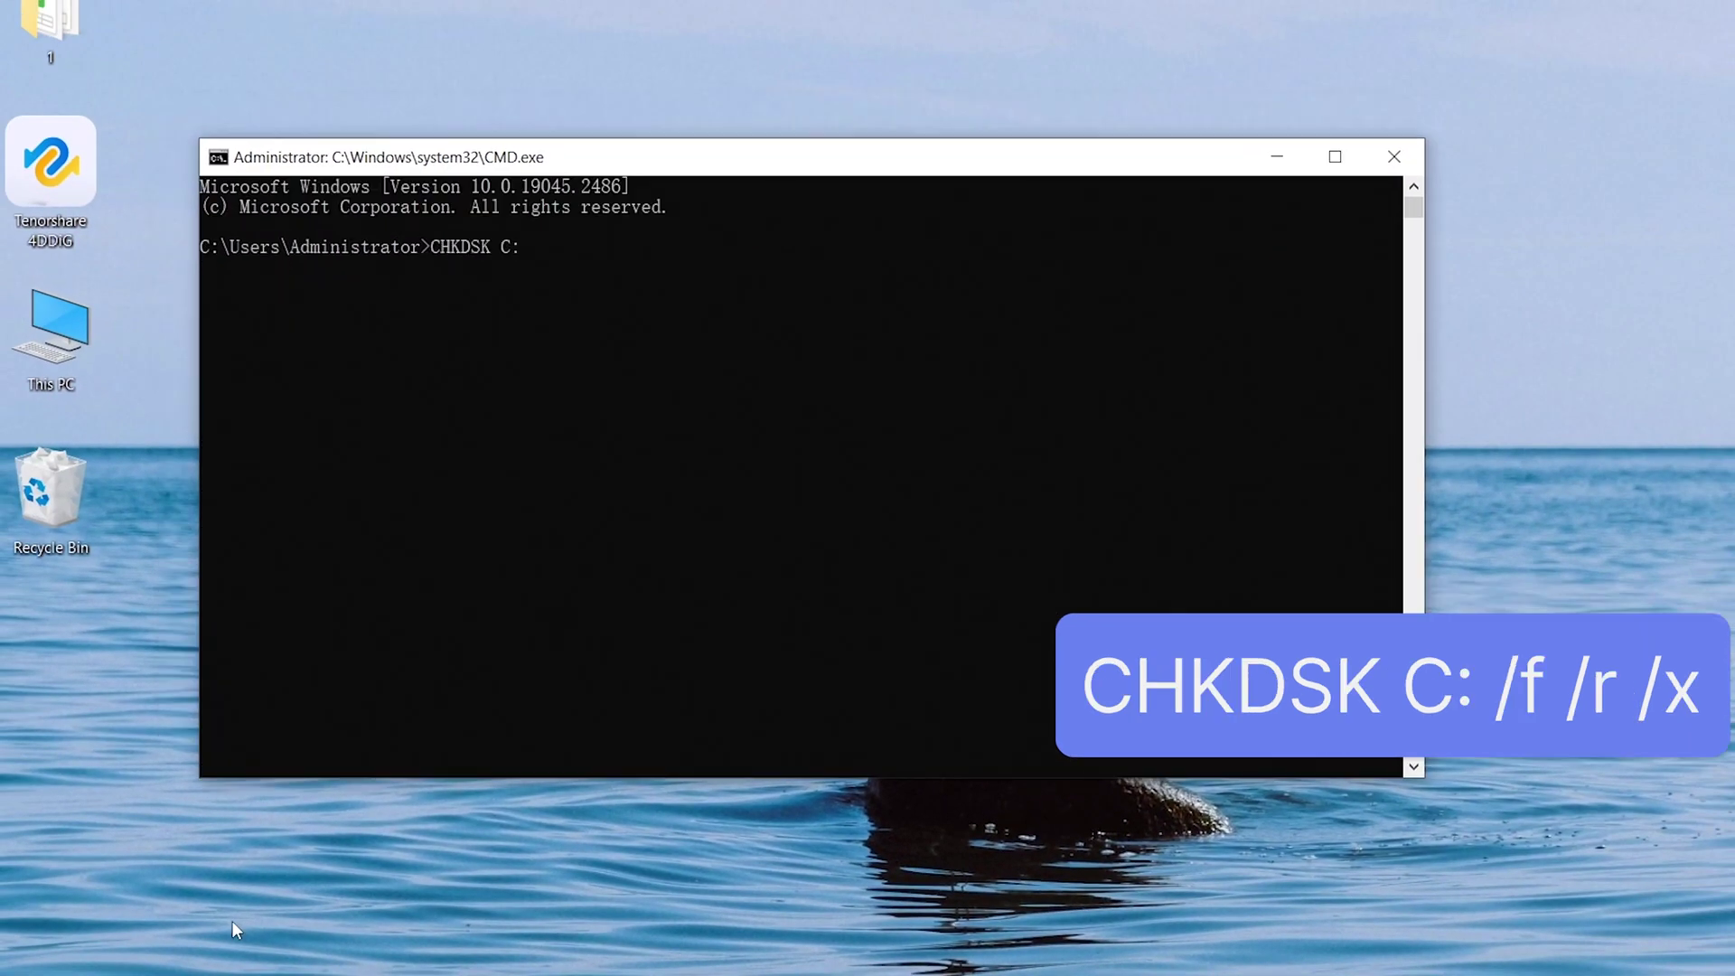
text(/f /r /x)
key(Return)
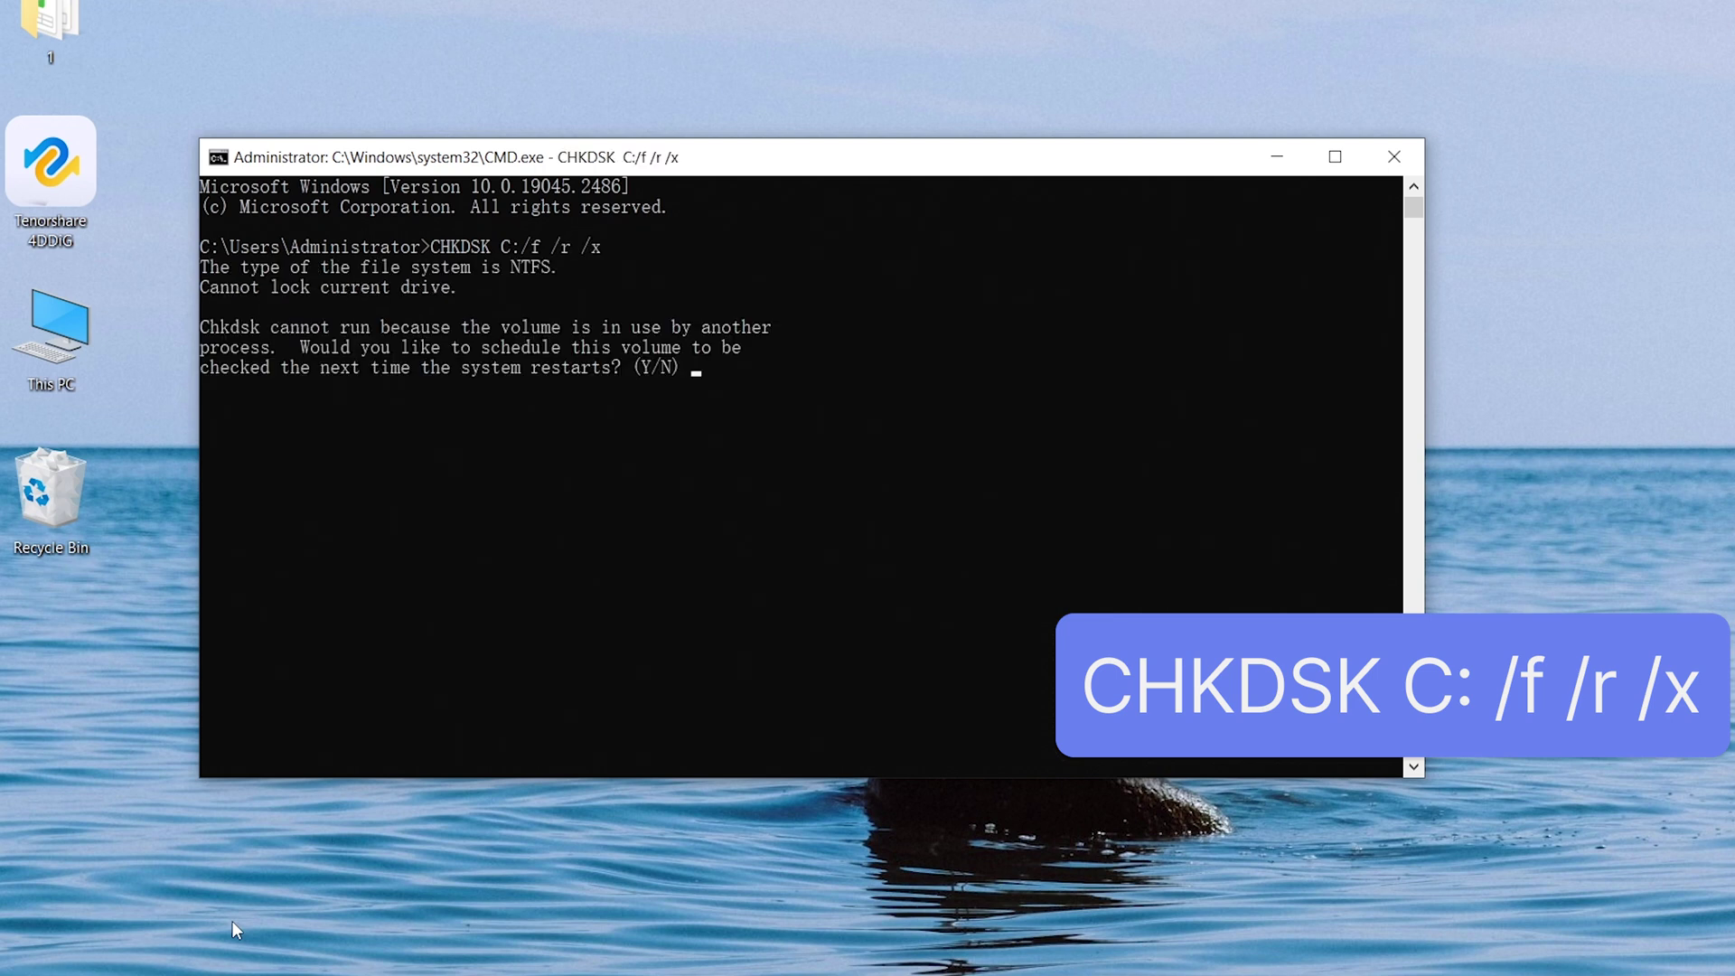
text(Y)
key(Return)
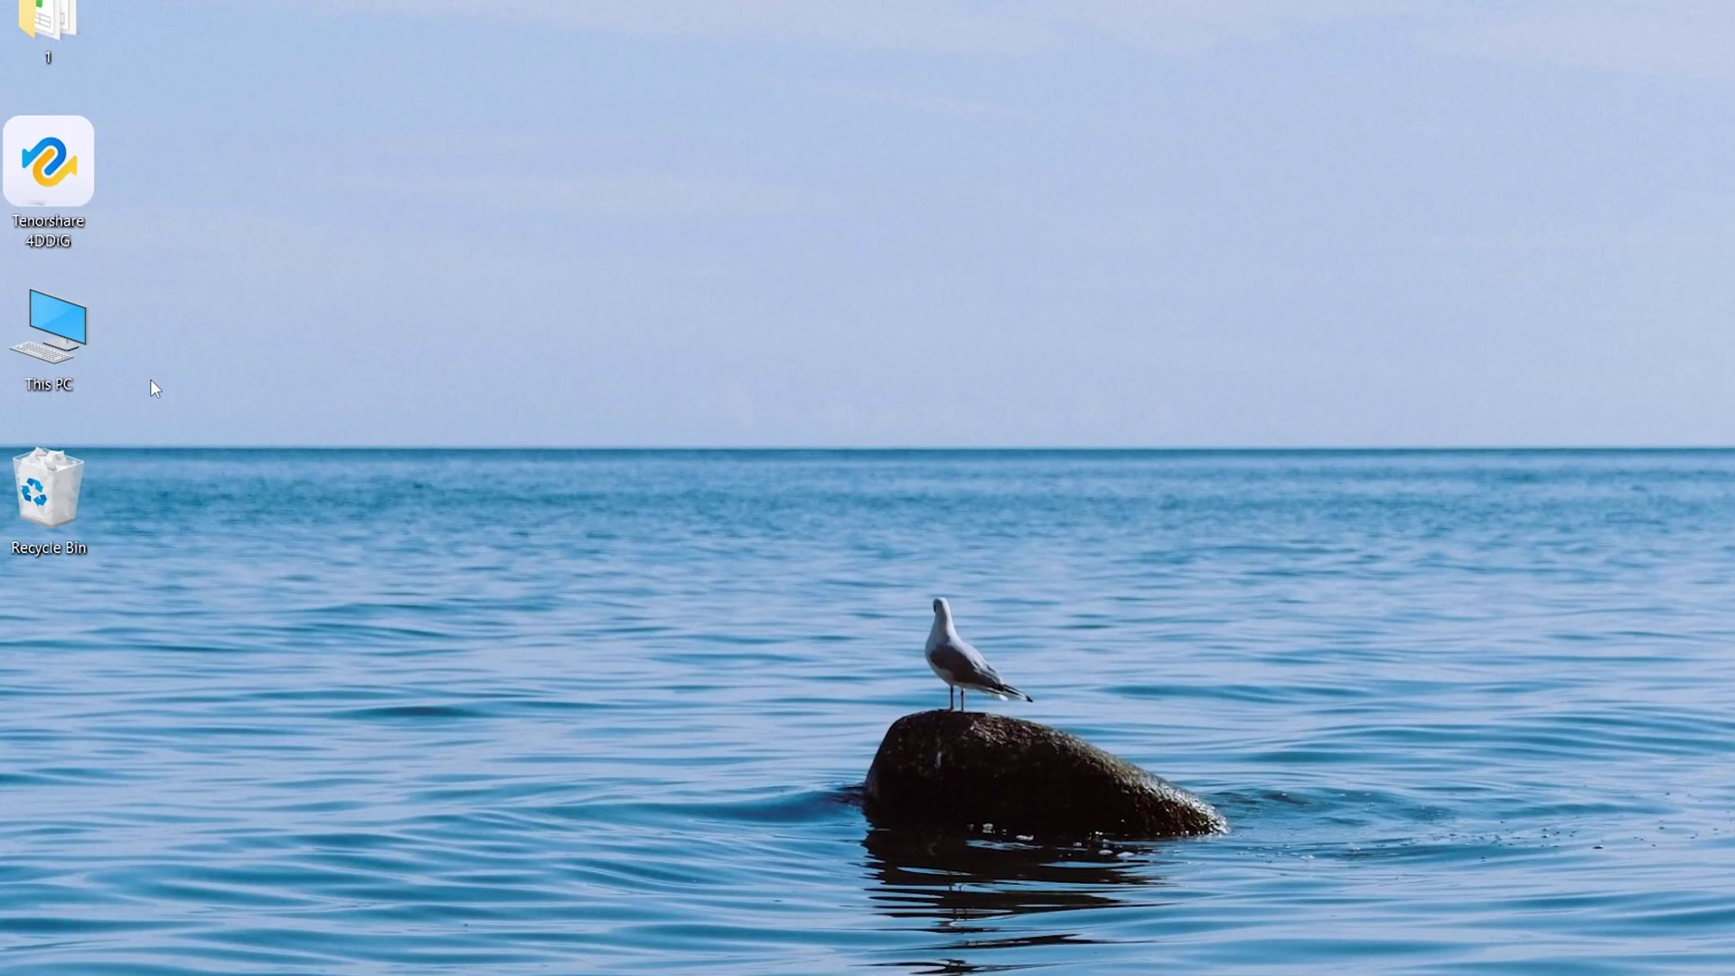
Scan System (C:) with error checking from its Properties Tools tab, finding no errors
double_click(78, 354)
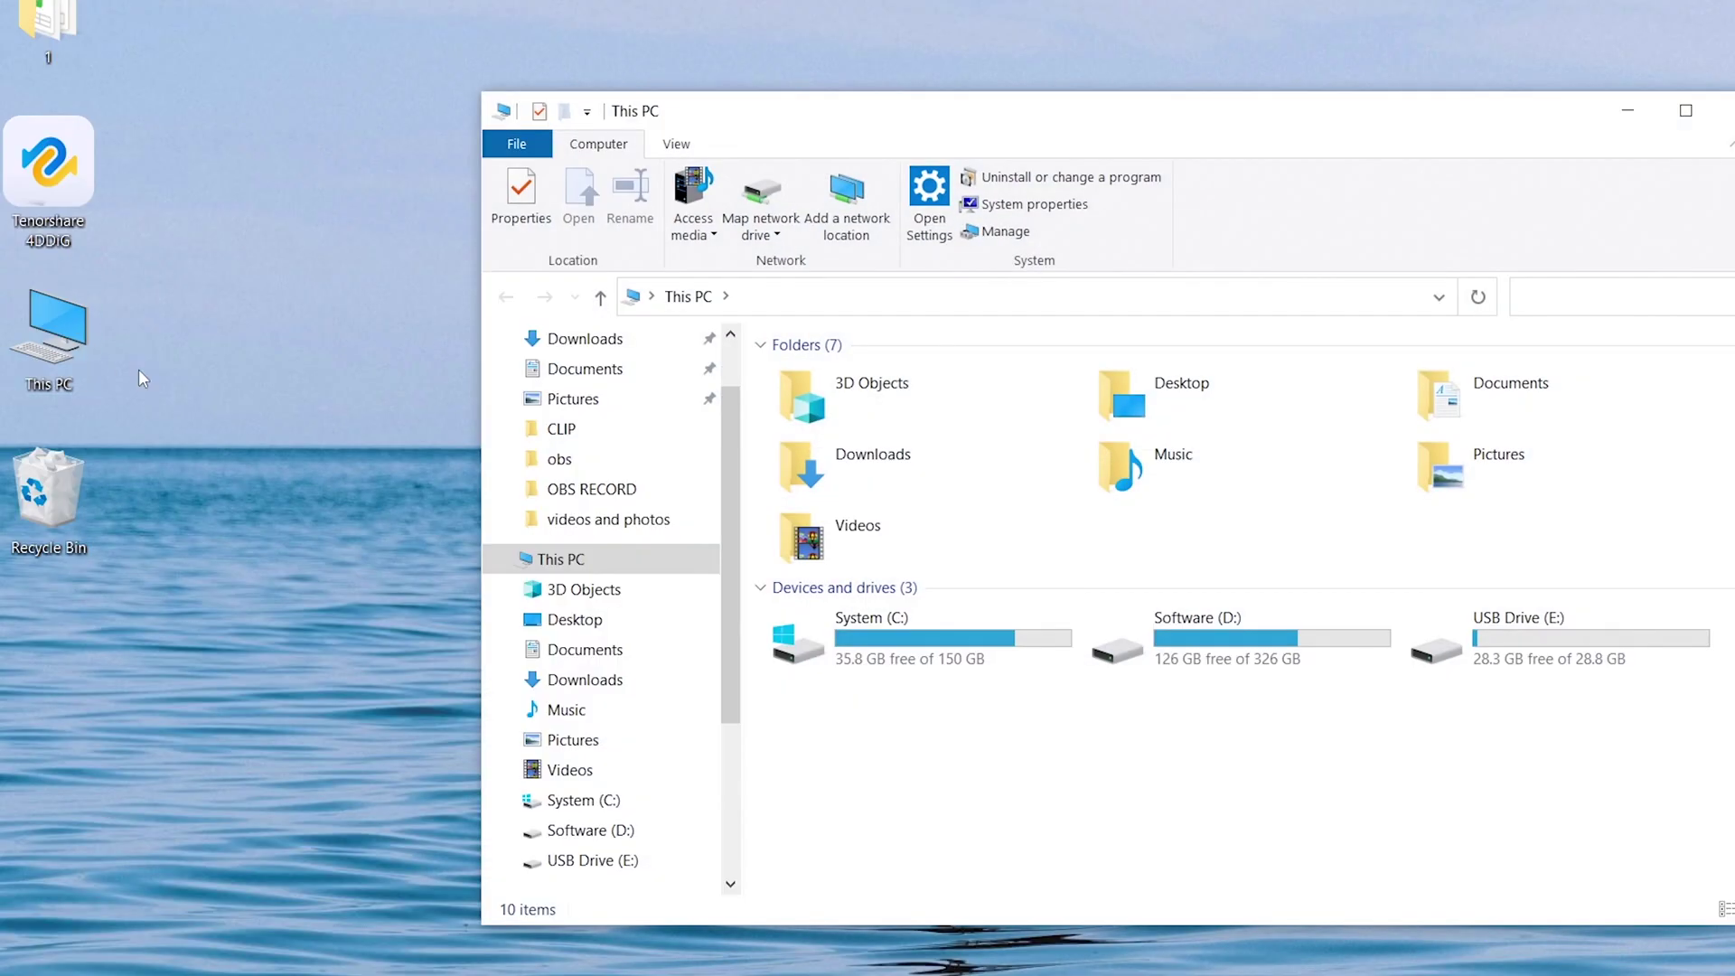
click(795, 633)
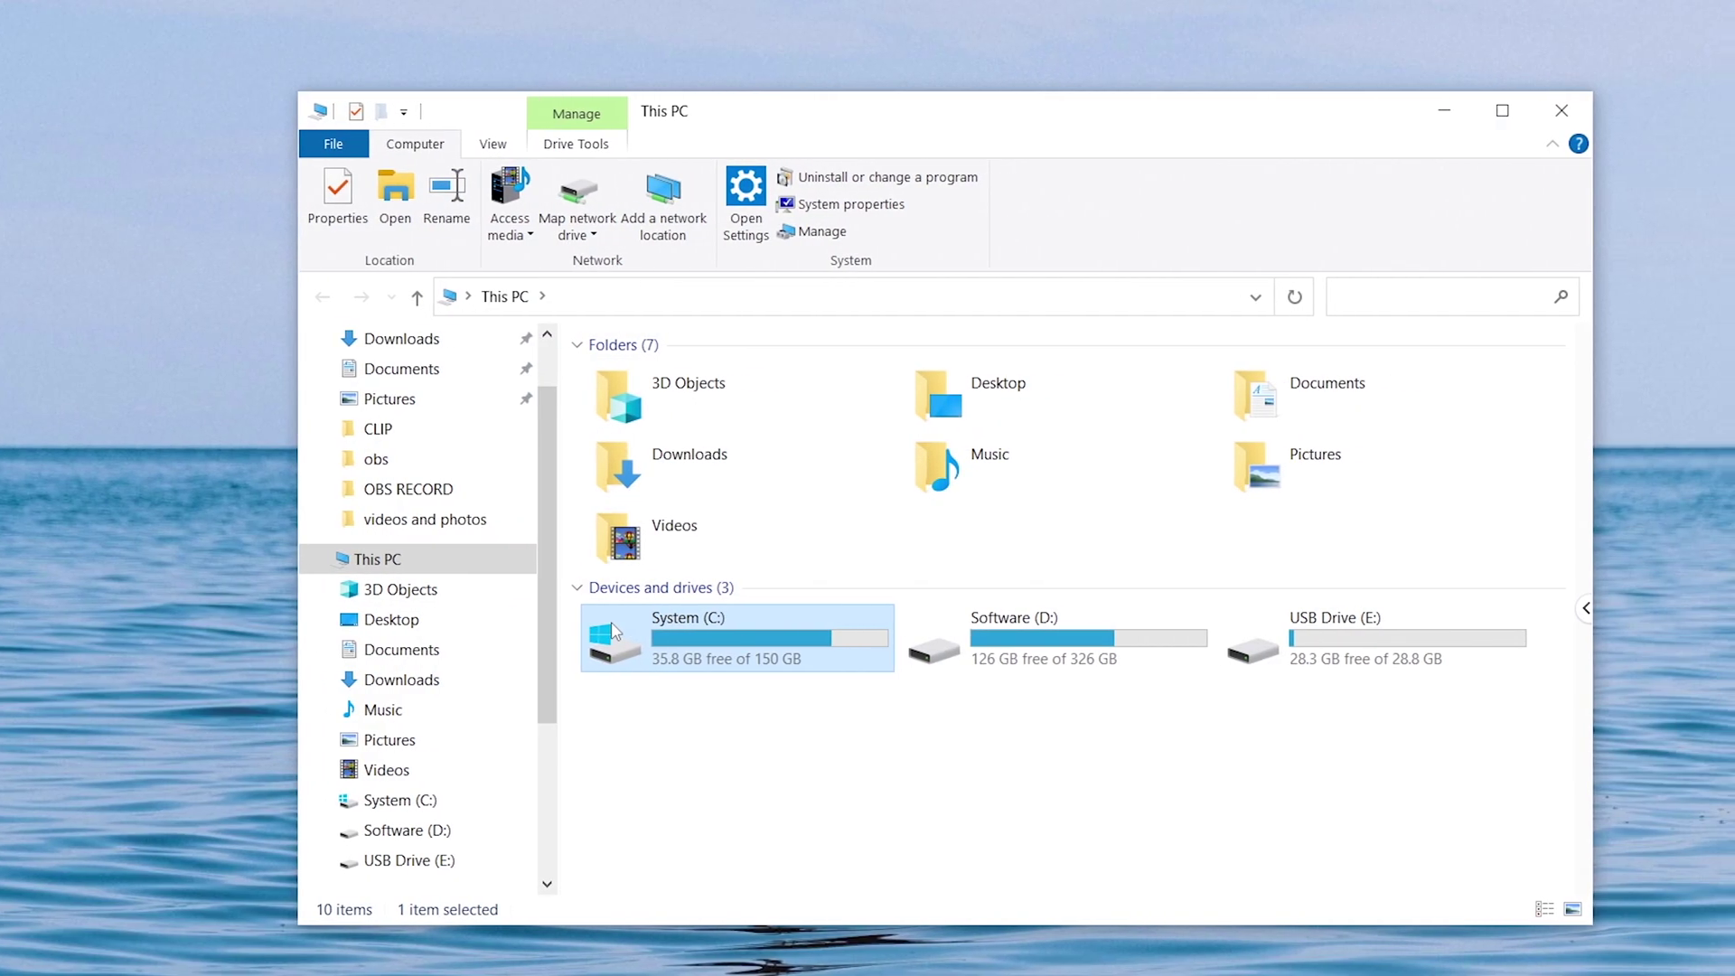
right_click(618, 636)
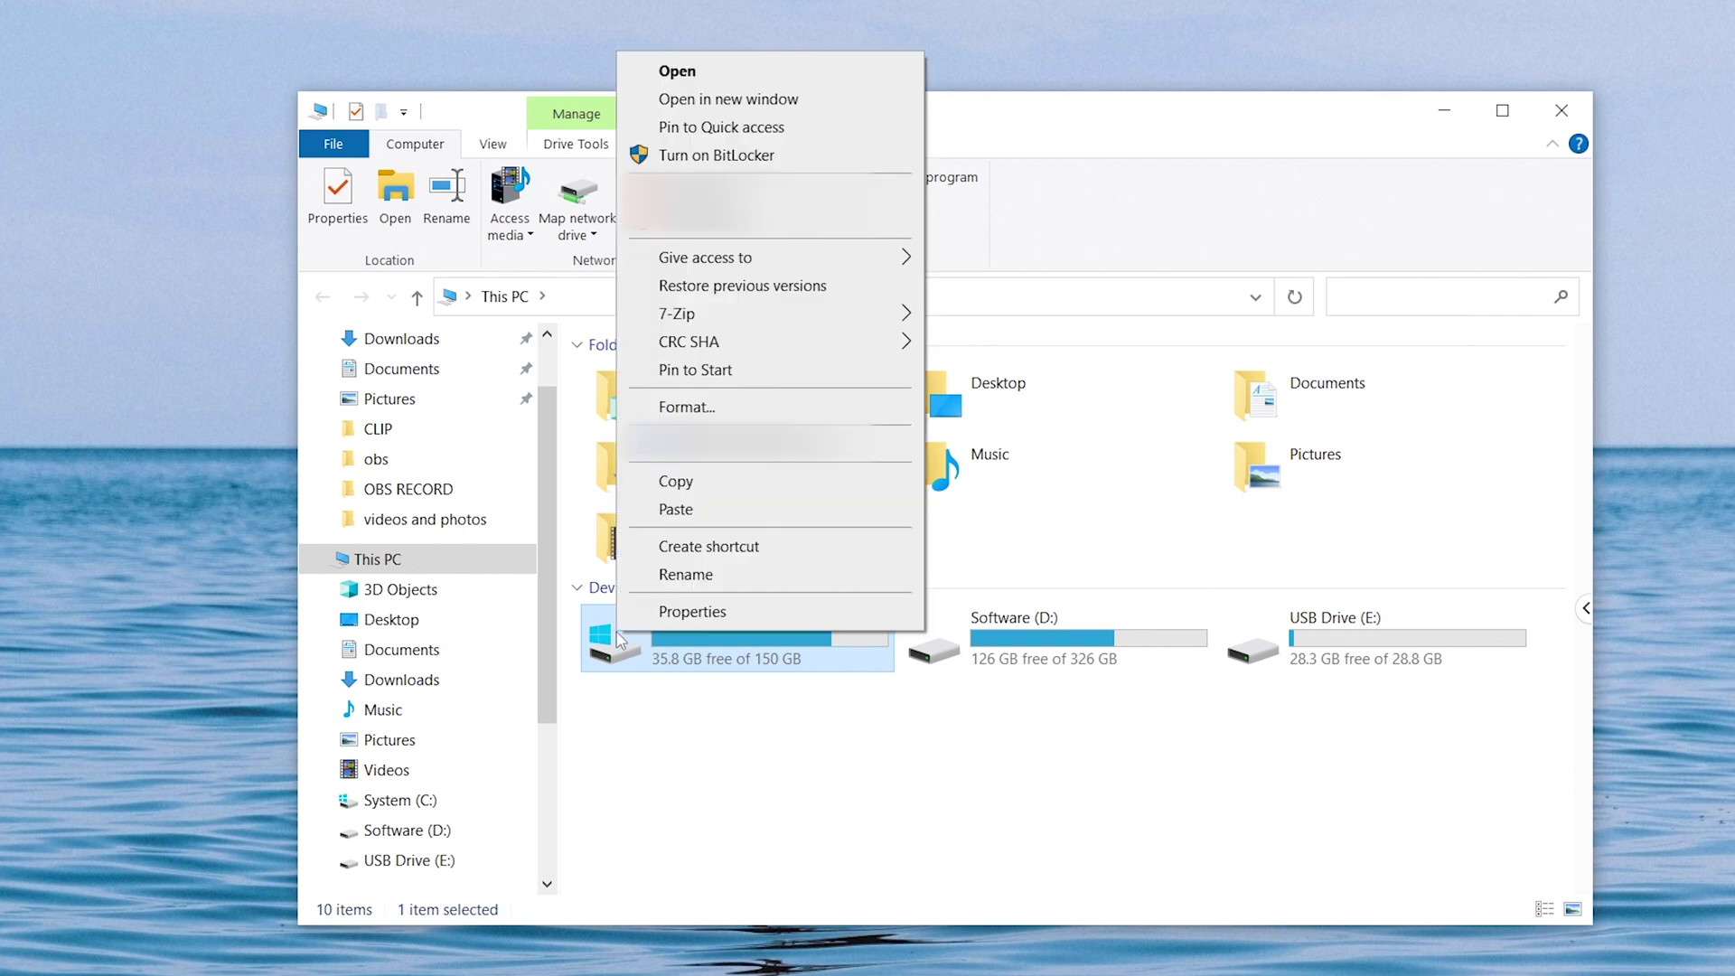
click(635, 621)
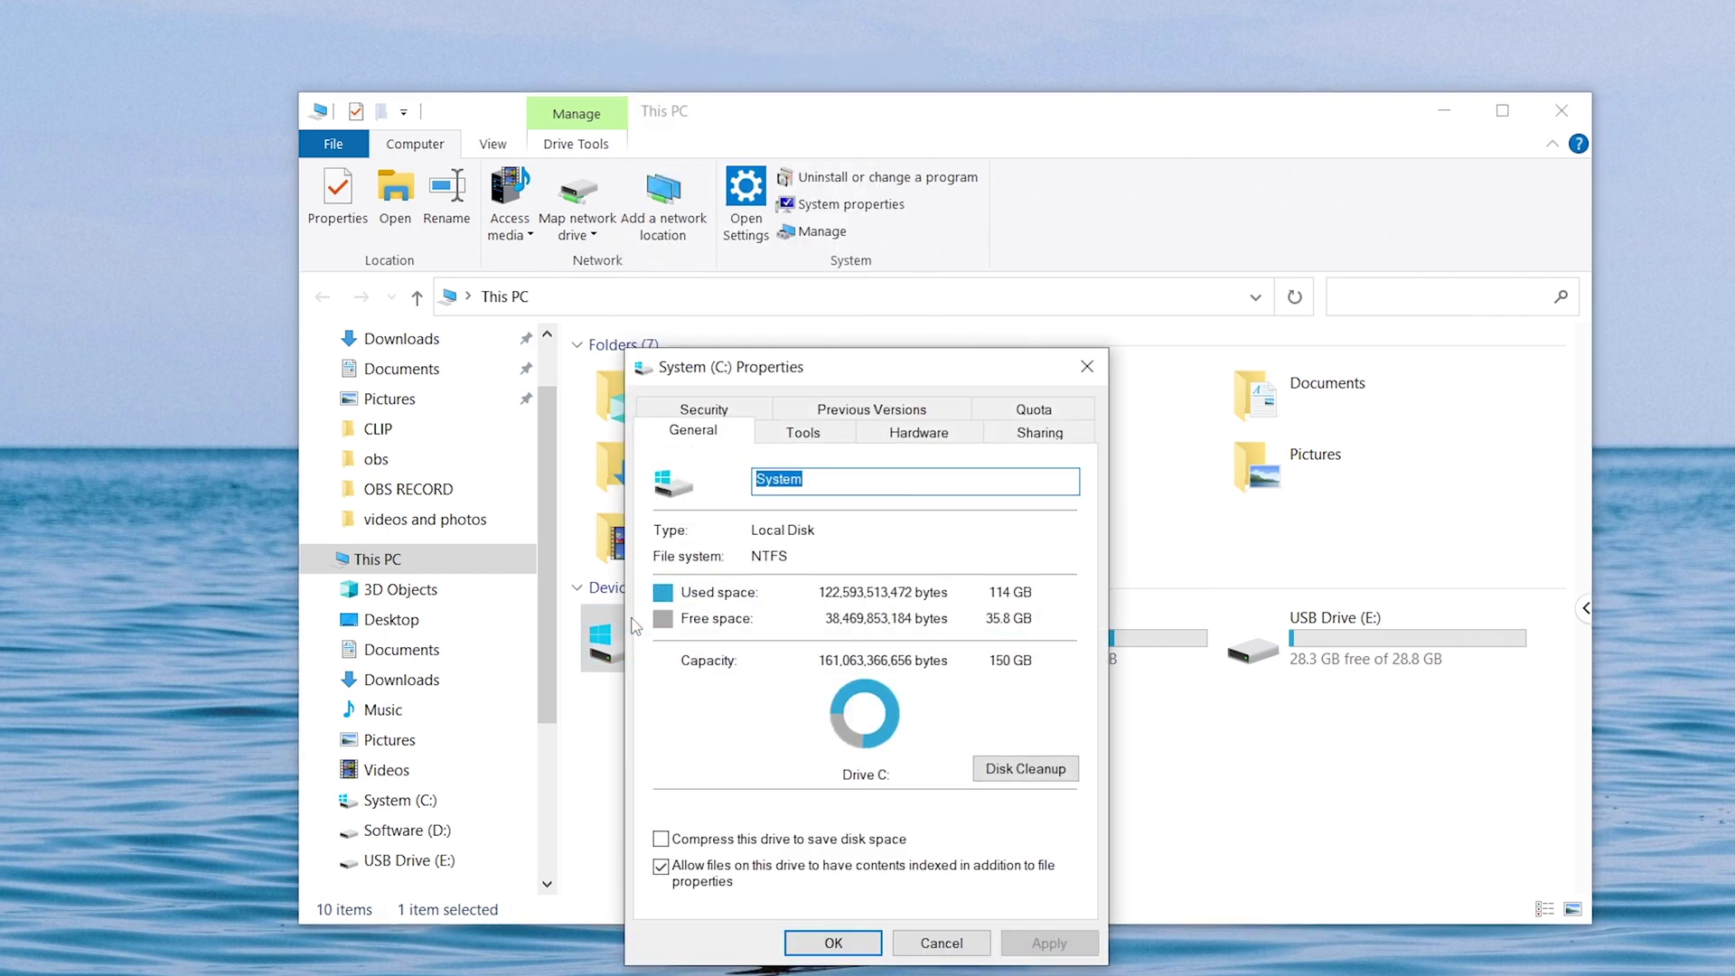
click(806, 441)
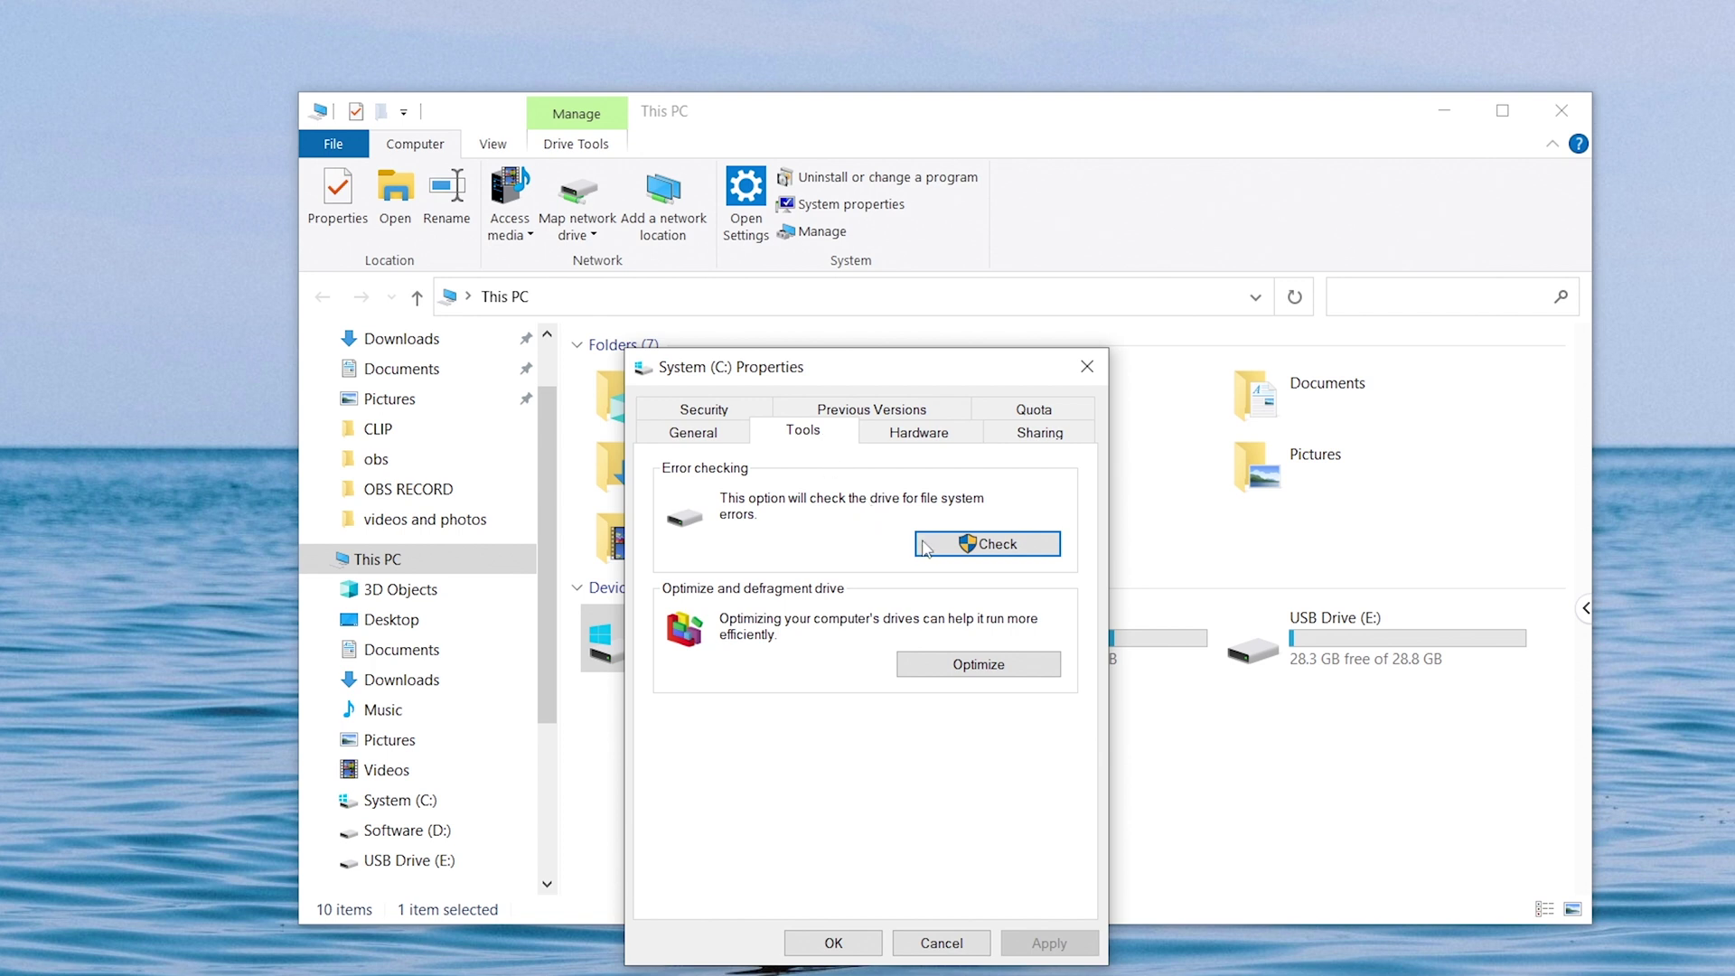
click(927, 547)
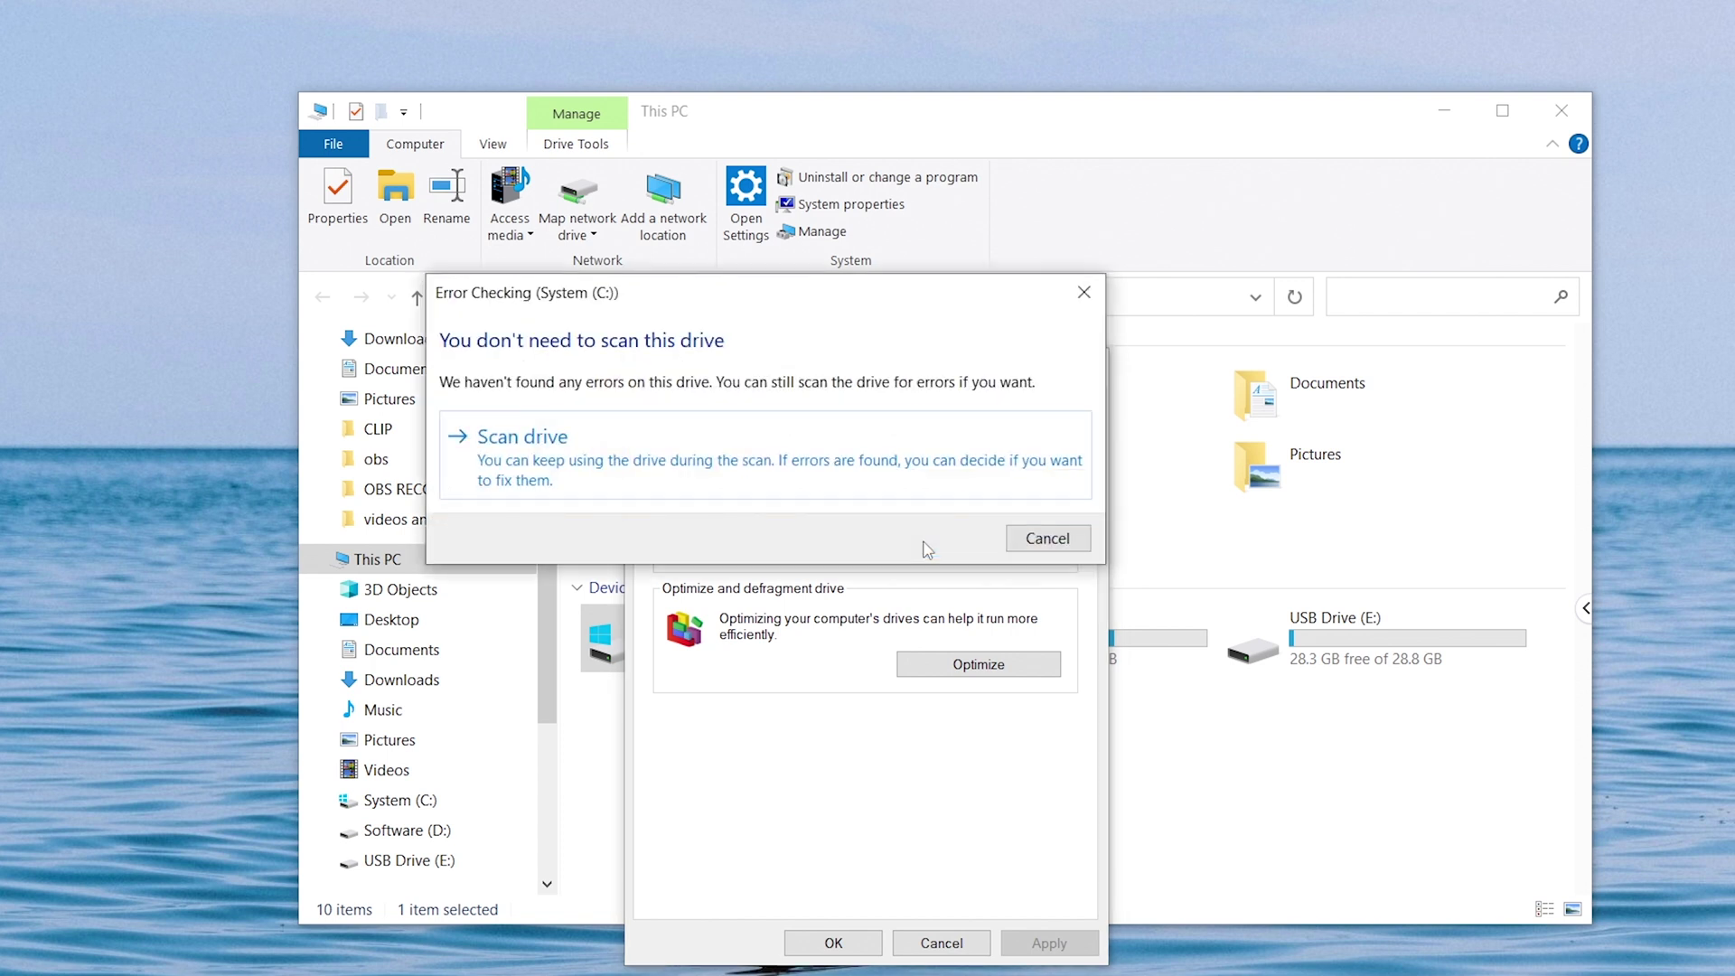
click(1046, 463)
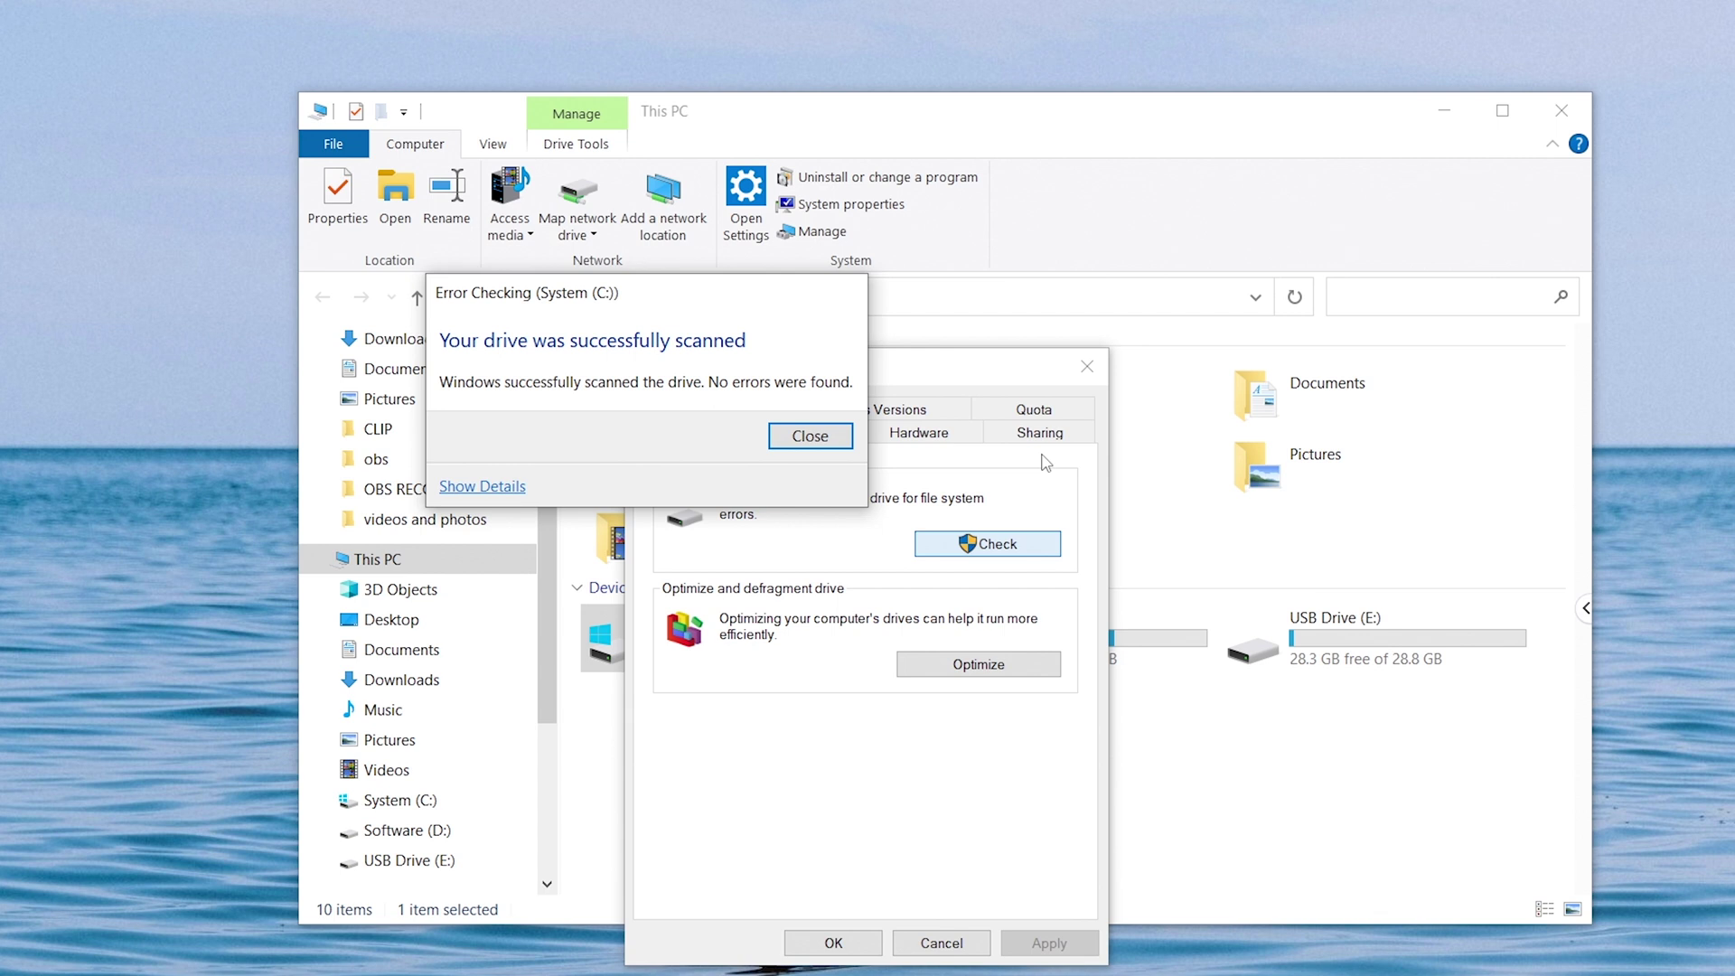
Close the Error Checking result and the System (C:) Properties dialog
key(Return)
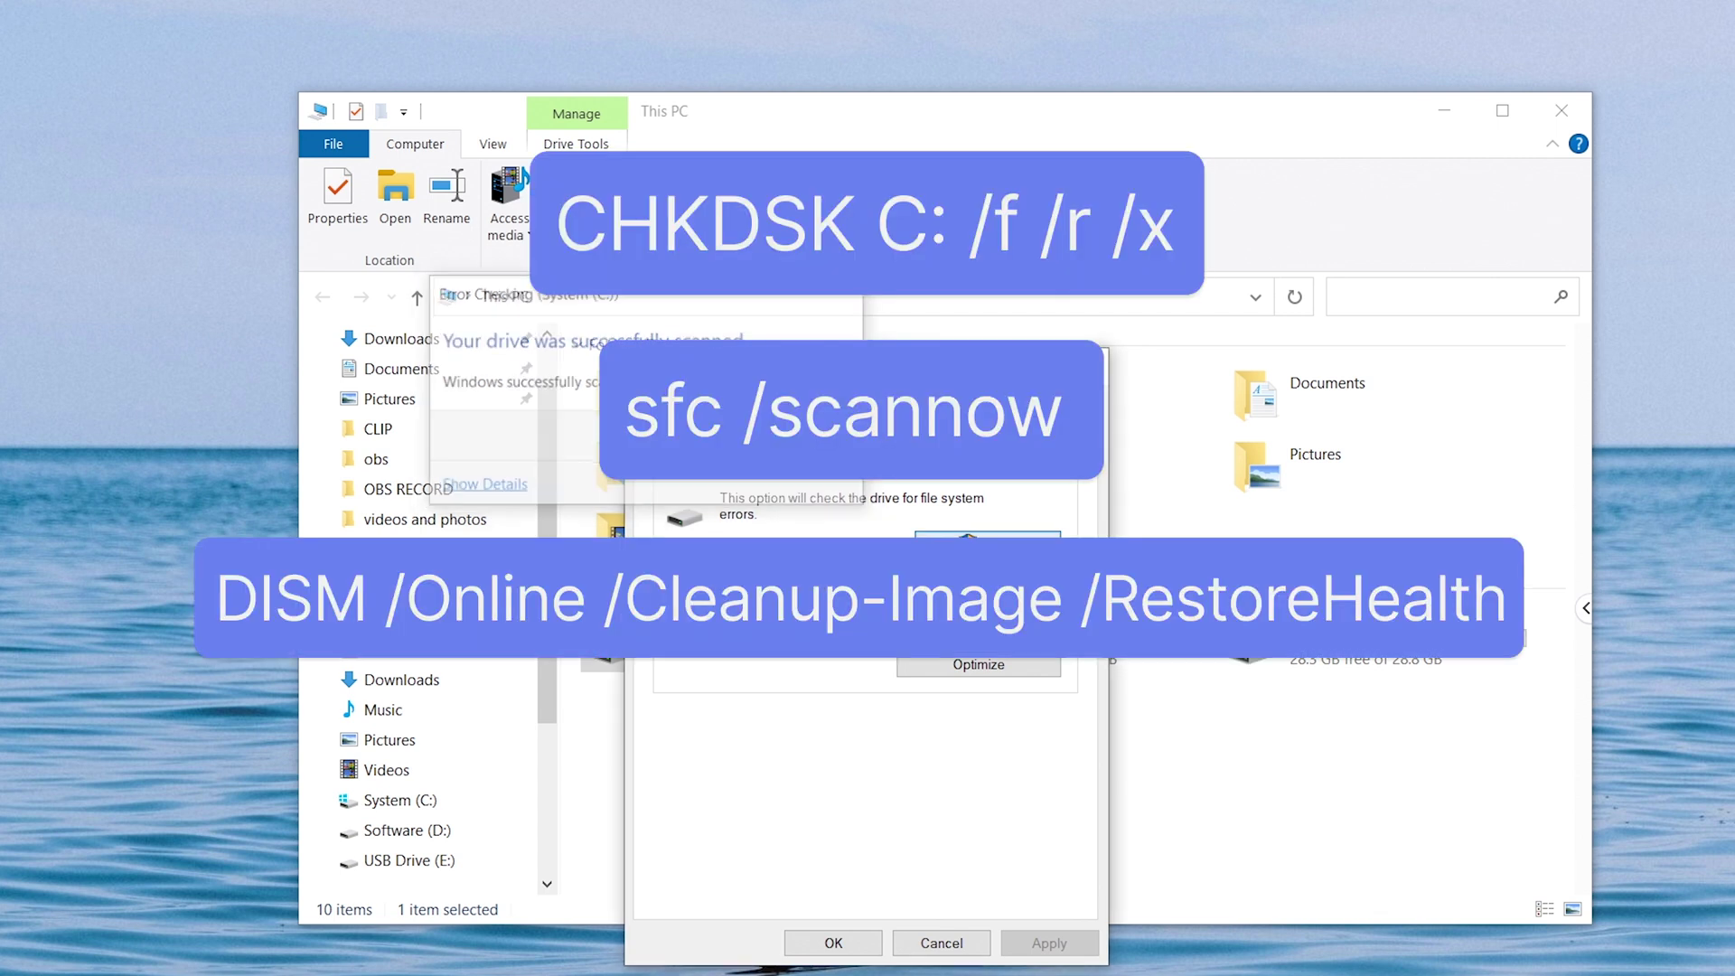
click(1087, 366)
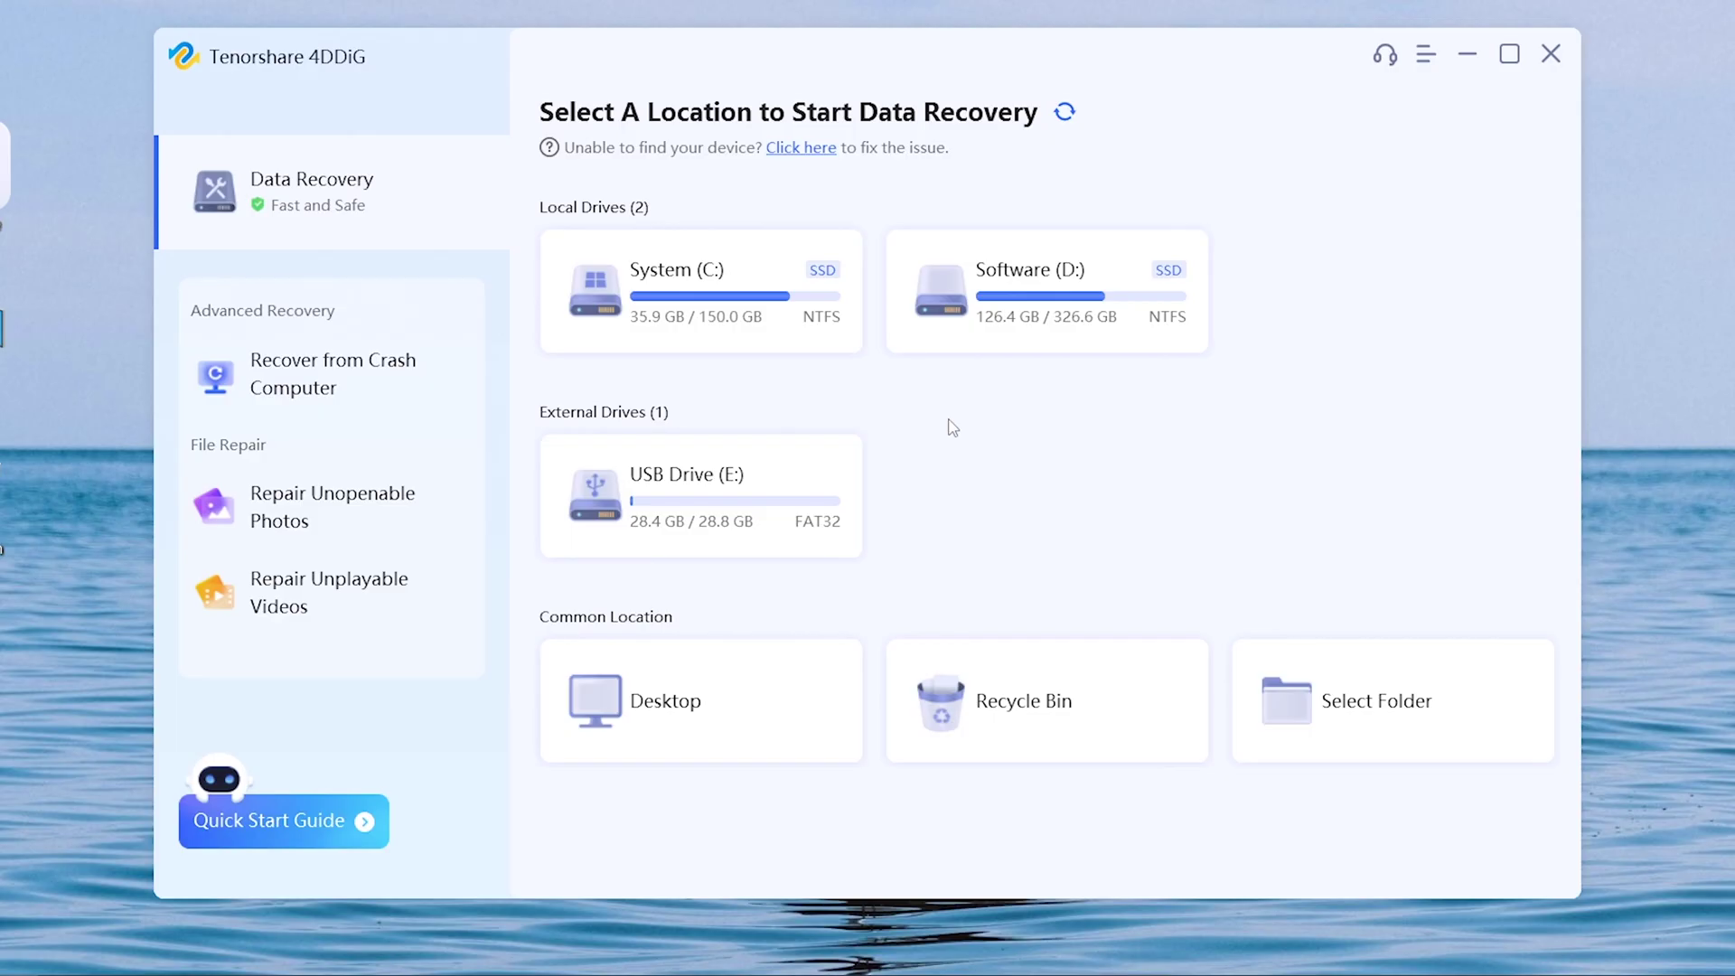
Scan System (C:) for Photo and Video only, excluding Others, Audio and Document
click(827, 324)
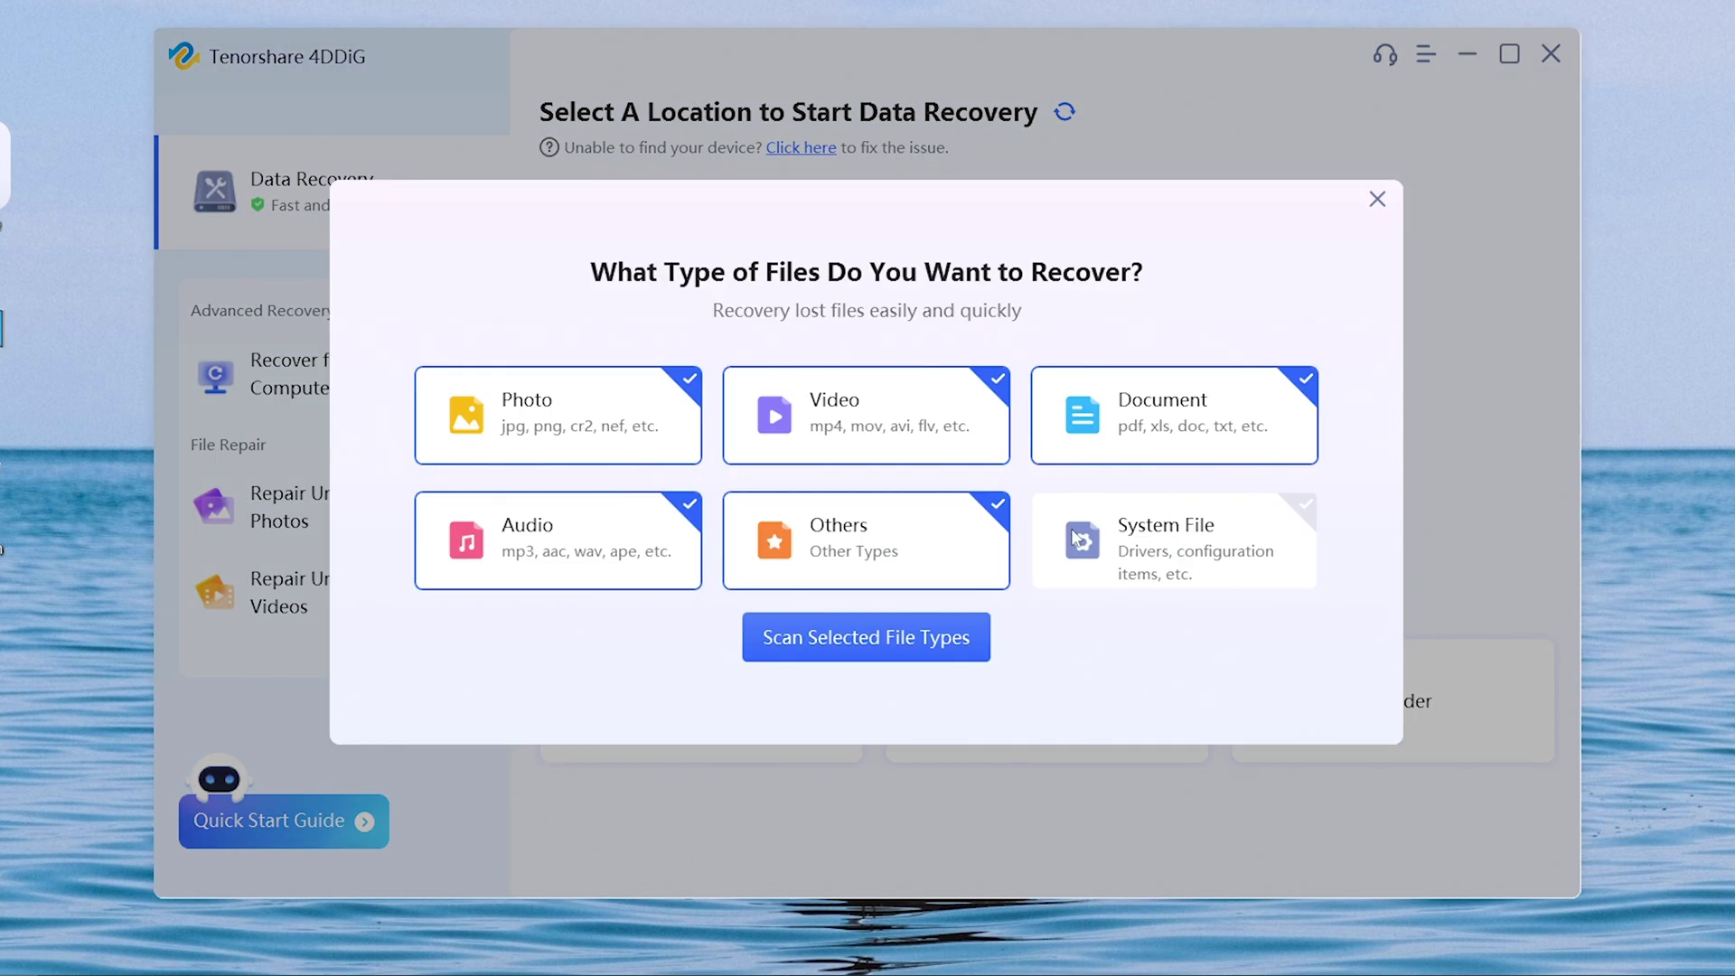
click(891, 544)
click(584, 551)
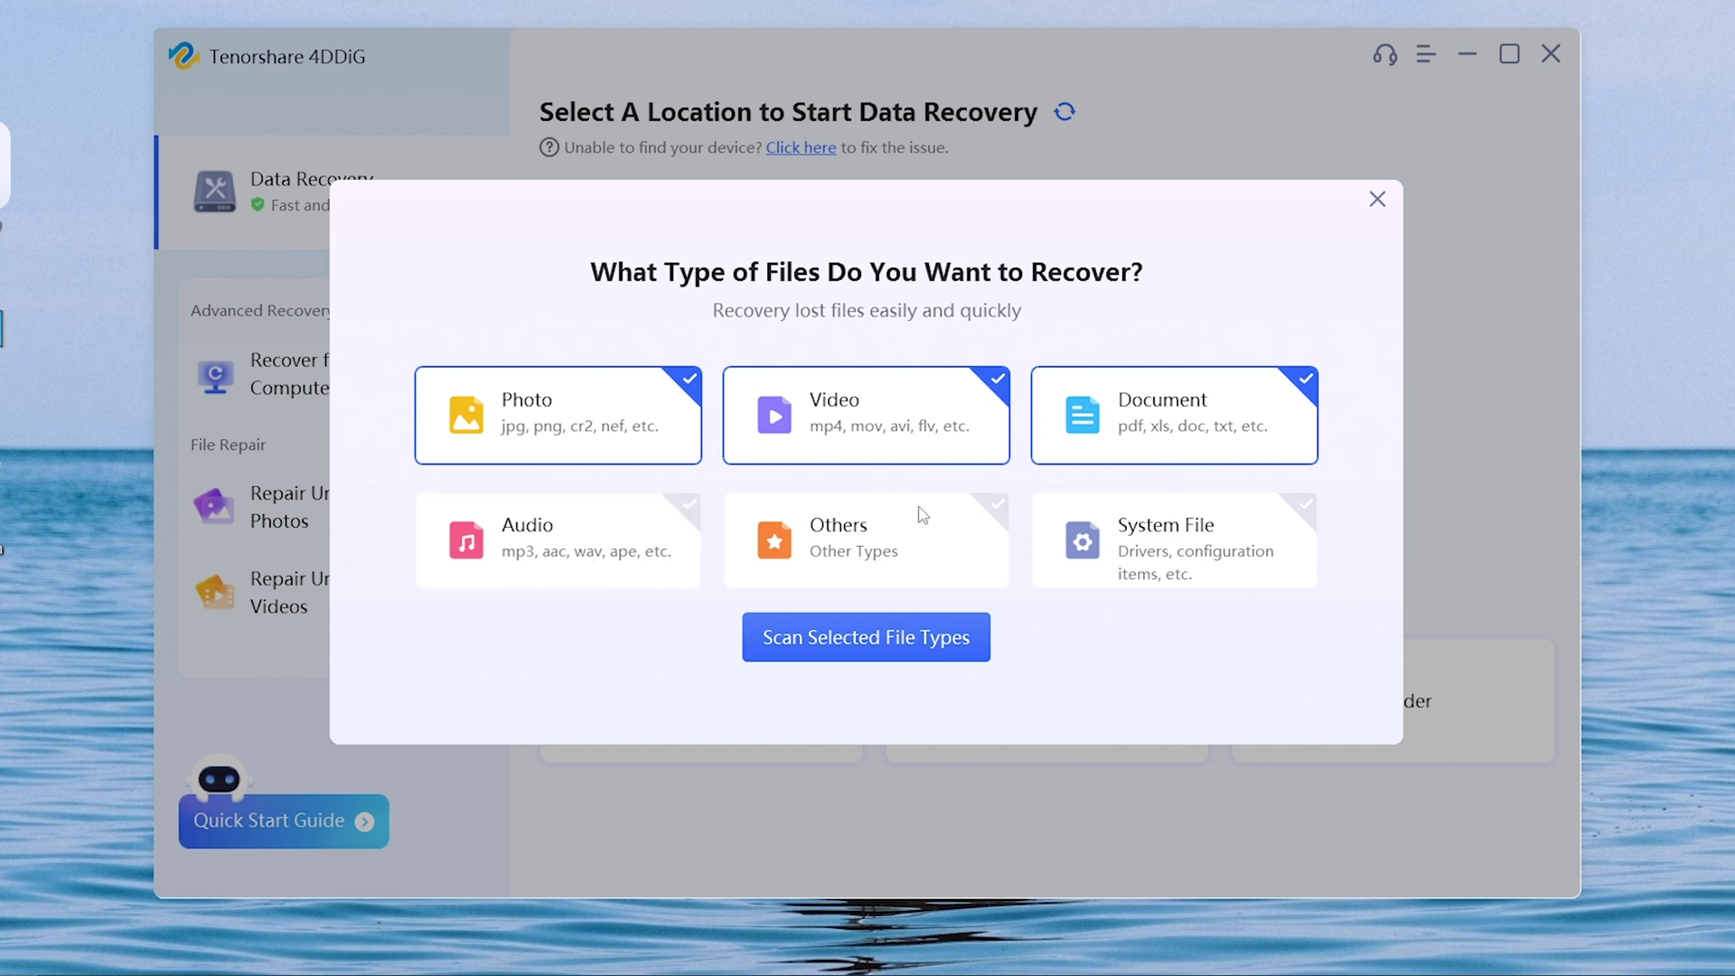
click(1114, 426)
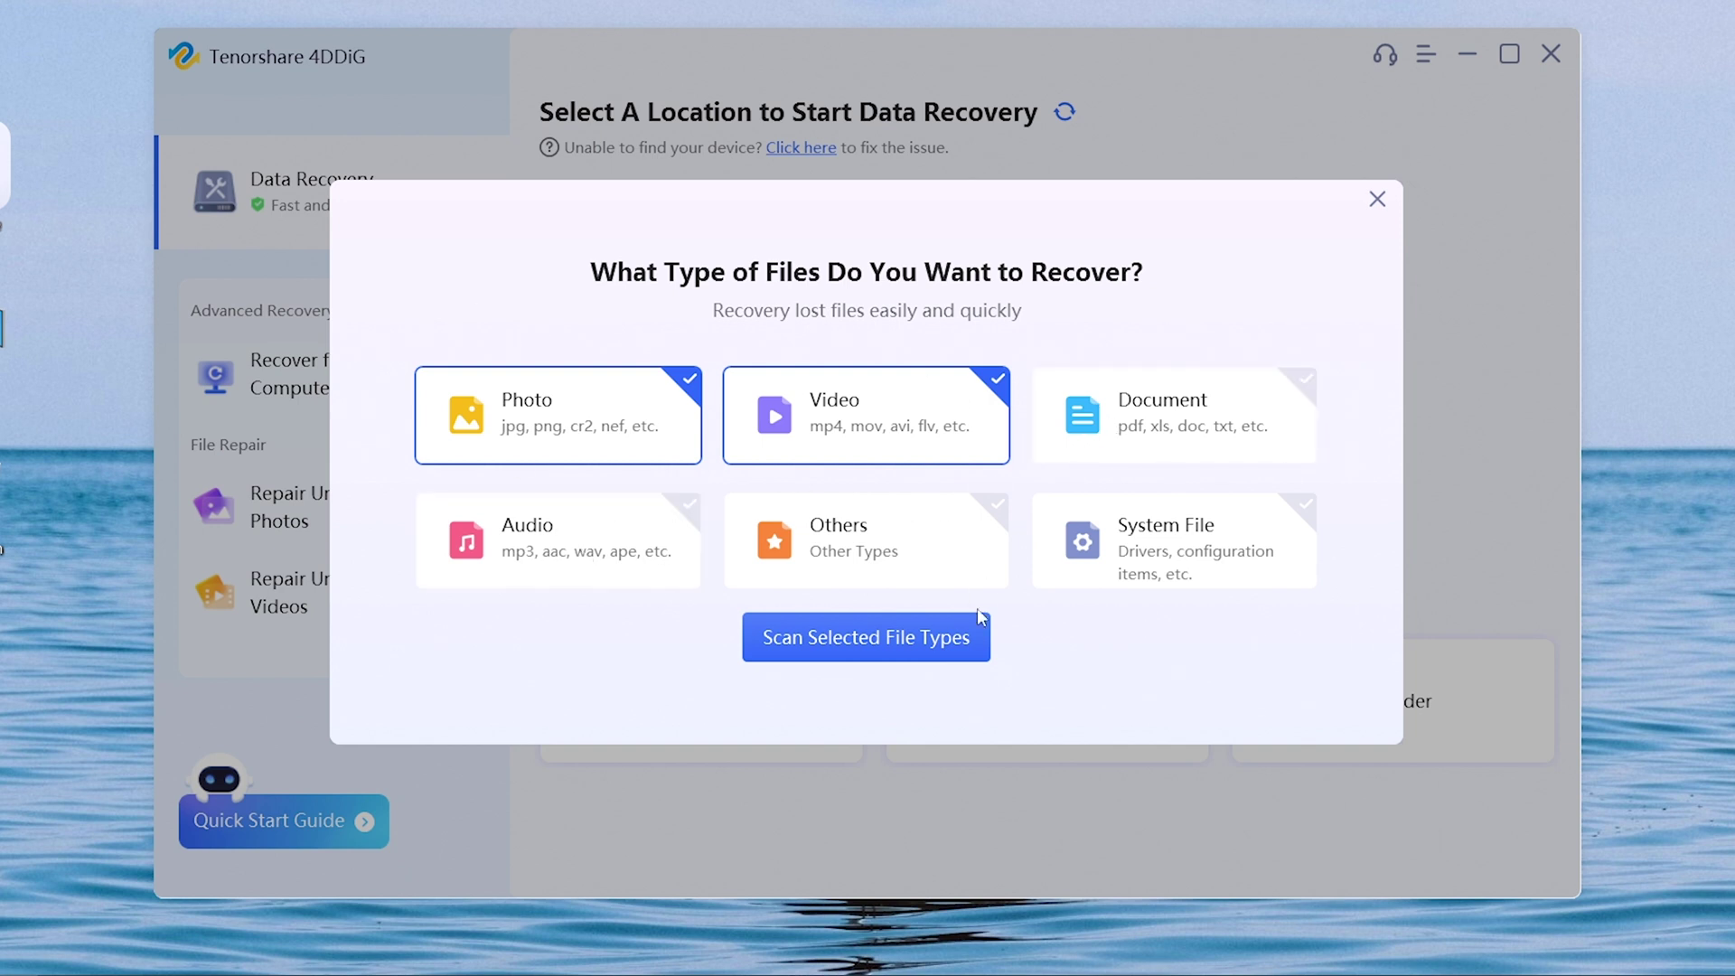
click(981, 638)
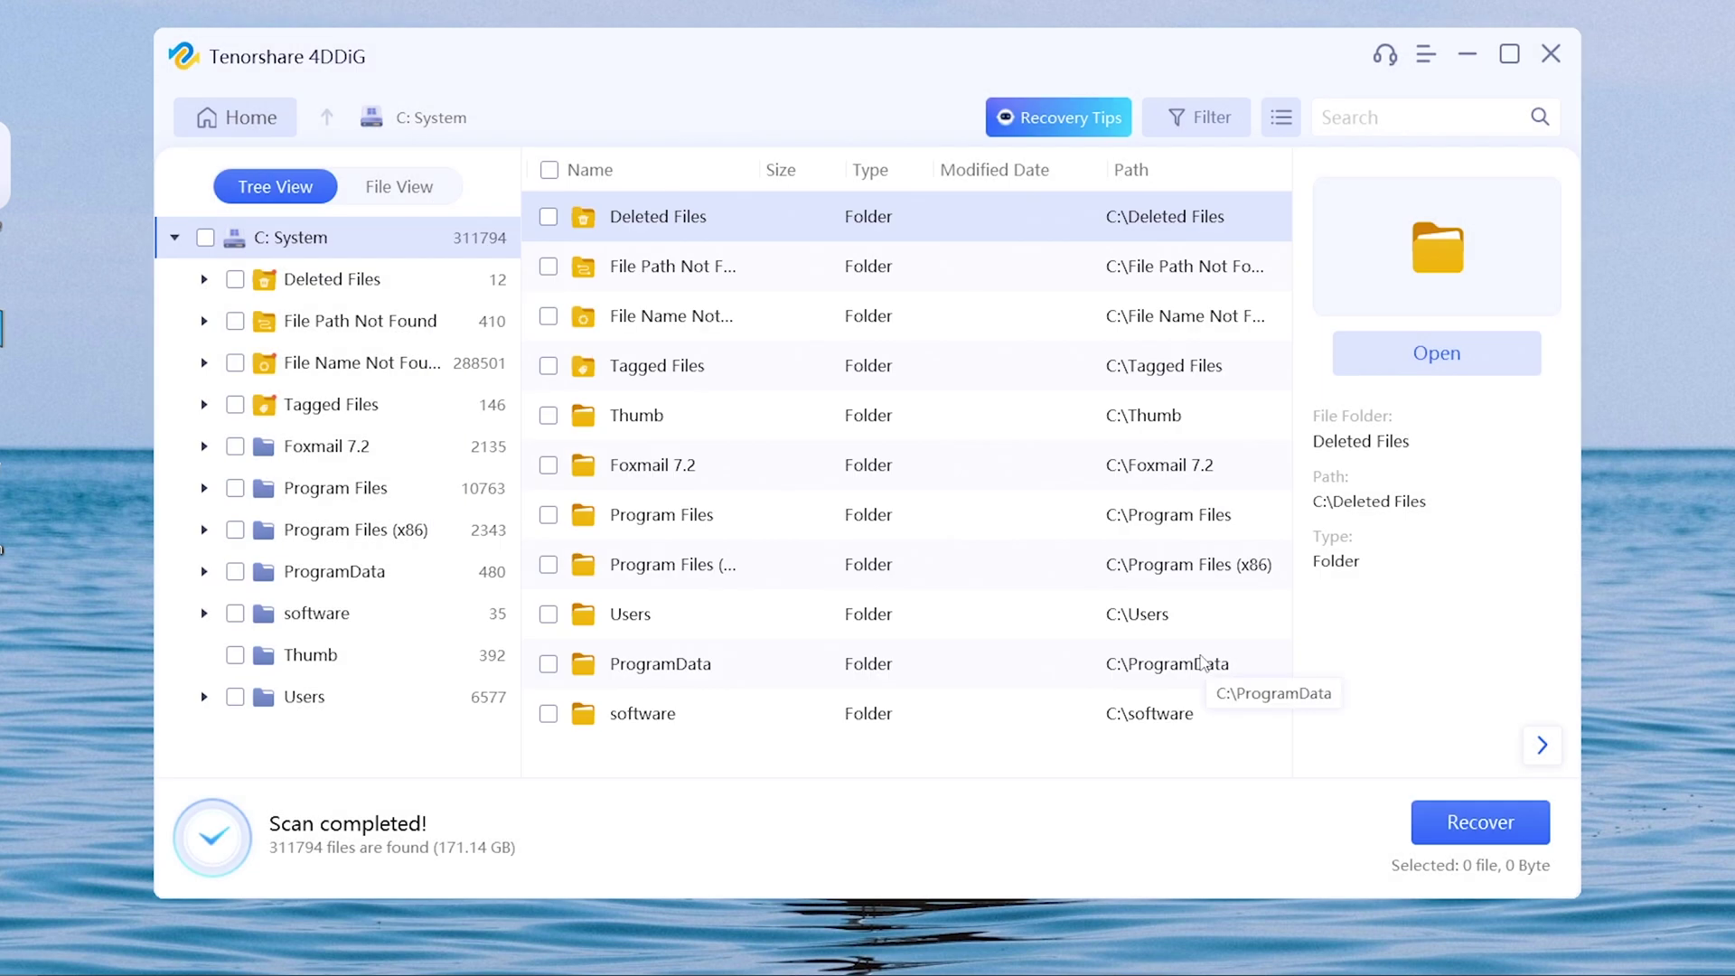
Expand File Name Not Found and browse the found mp4 and jpg folders
click(397, 279)
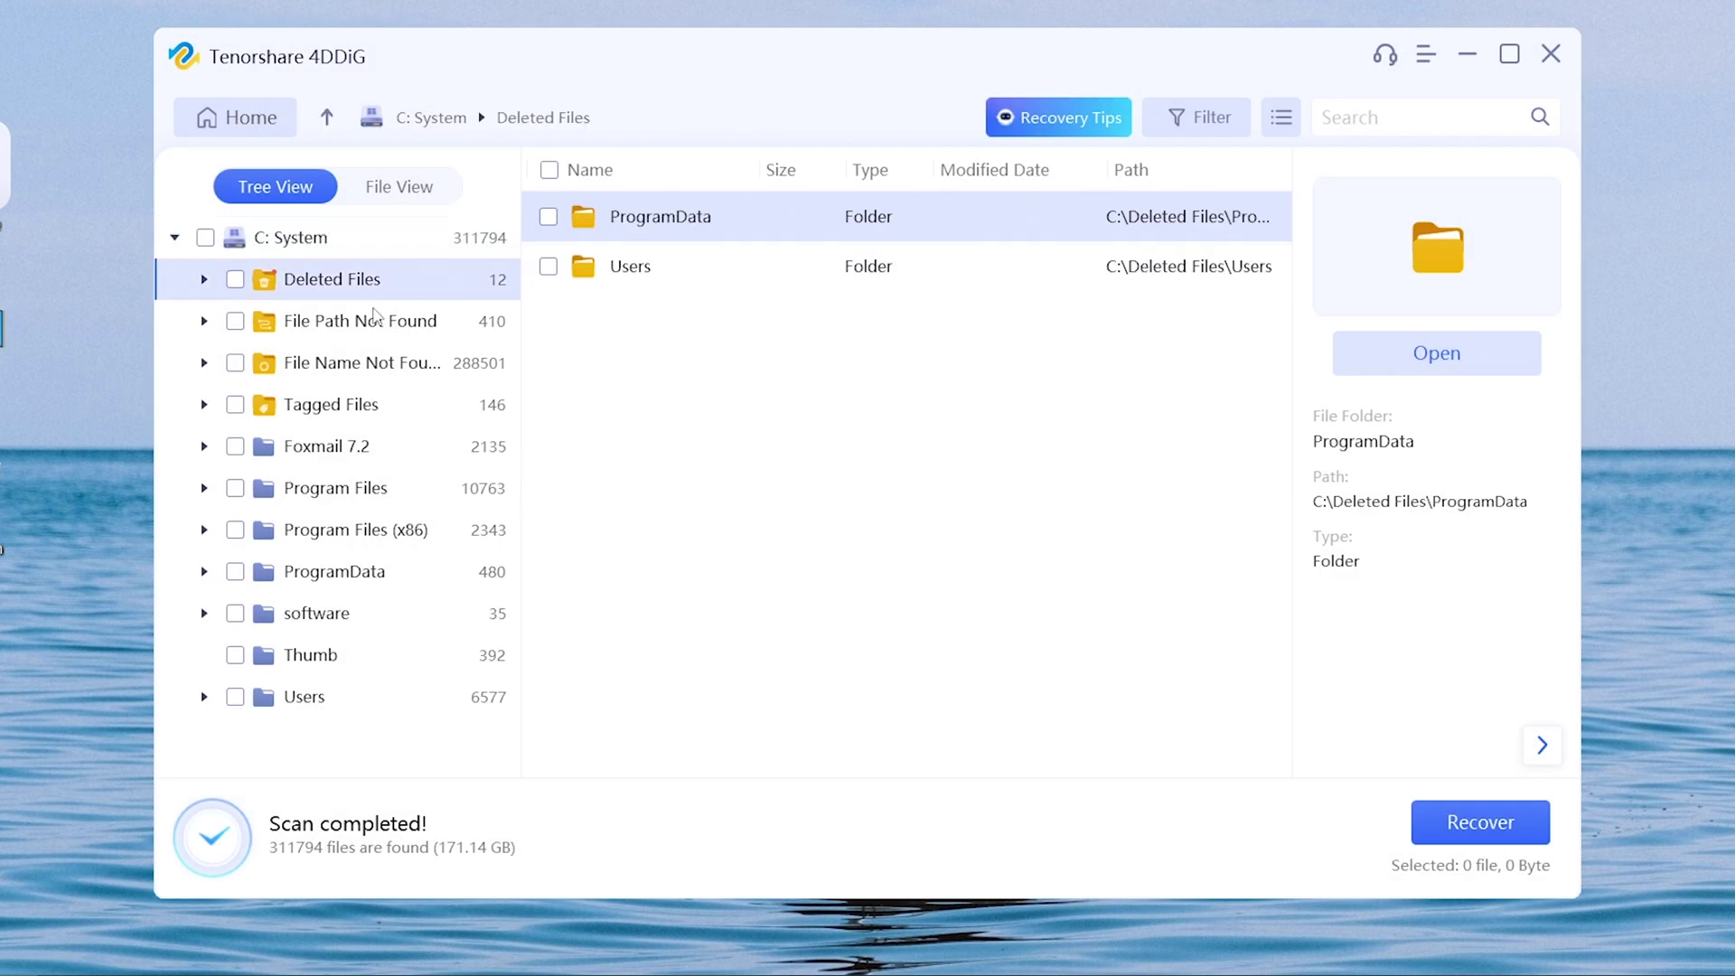
click(388, 532)
click(389, 365)
double_click(389, 363)
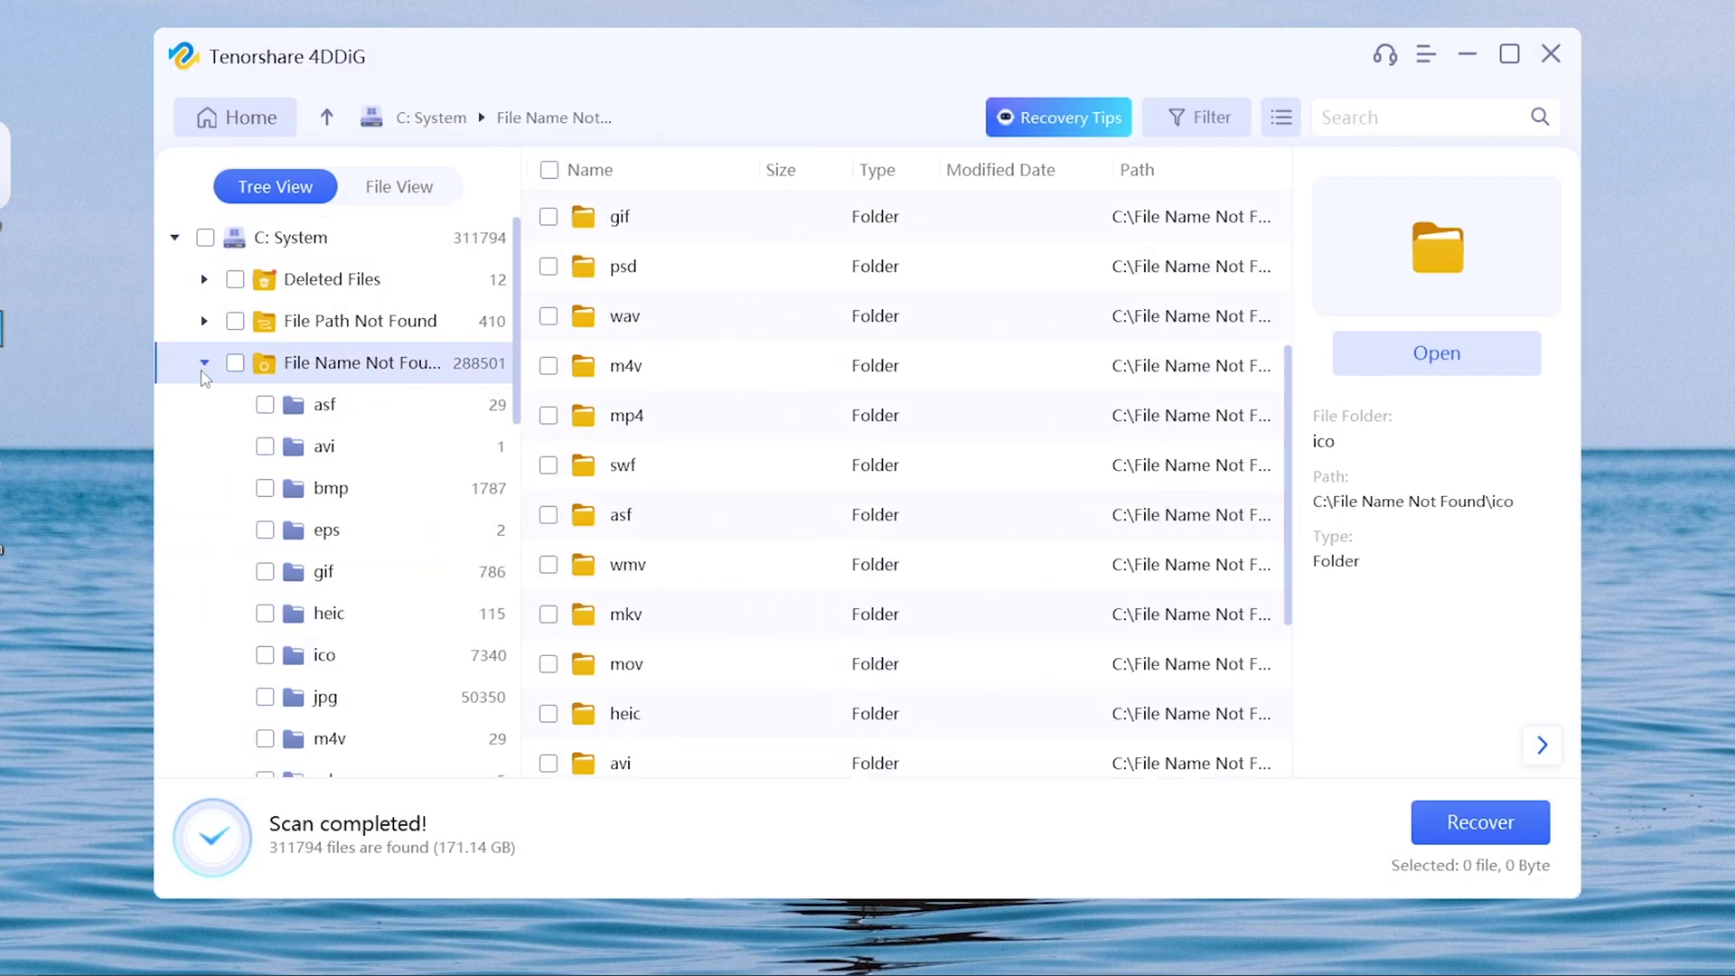
scroll(370, 506, down, 3)
click(371, 608)
scroll(391, 590, down, 6)
scroll(390, 590, up, 5)
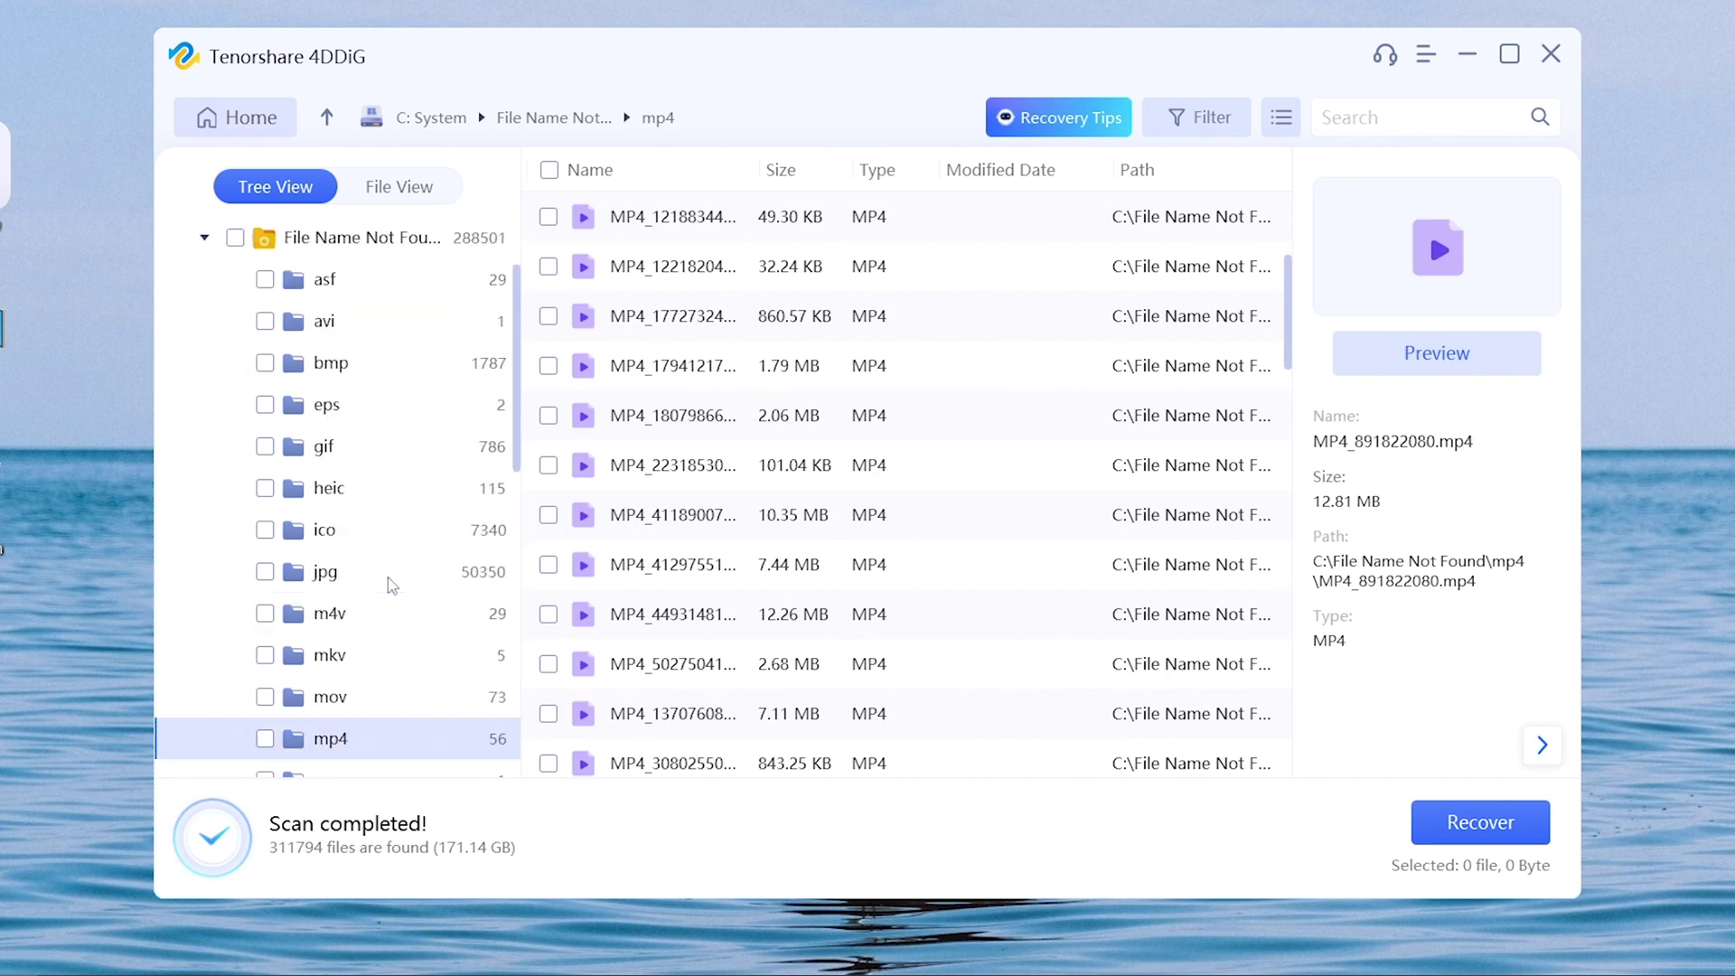
click(325, 570)
Preview several found JPG images, then tick the jpg folder for recovery
click(1085, 415)
click(1435, 353)
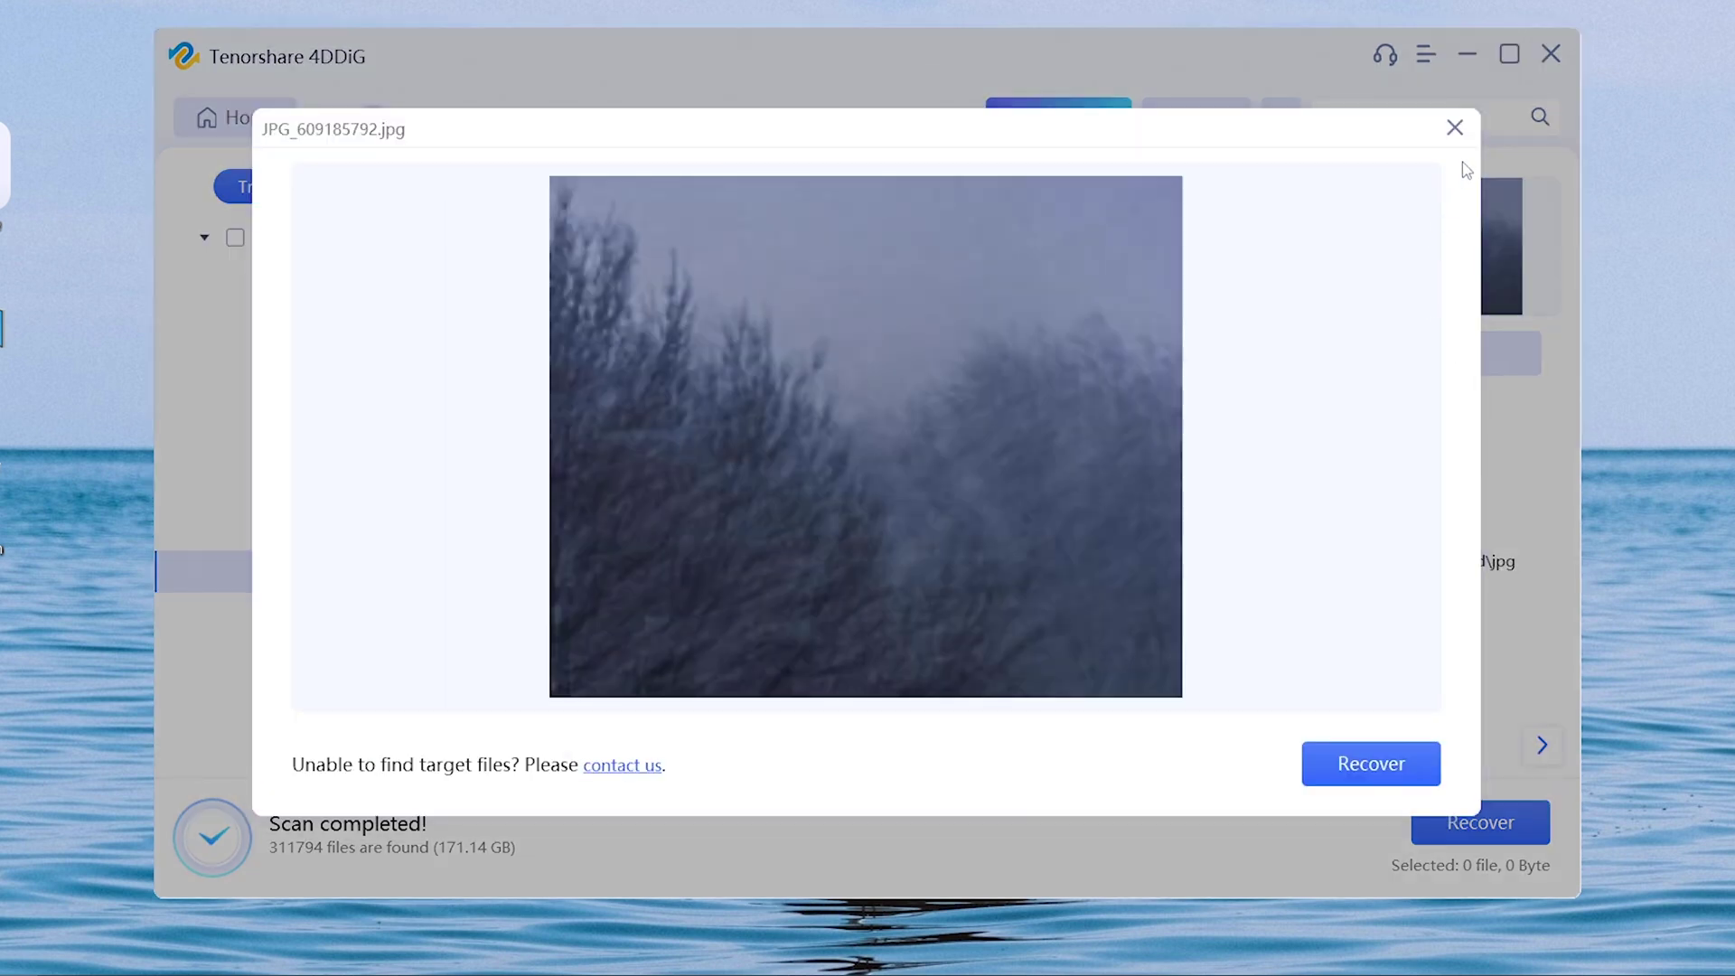
click(1454, 129)
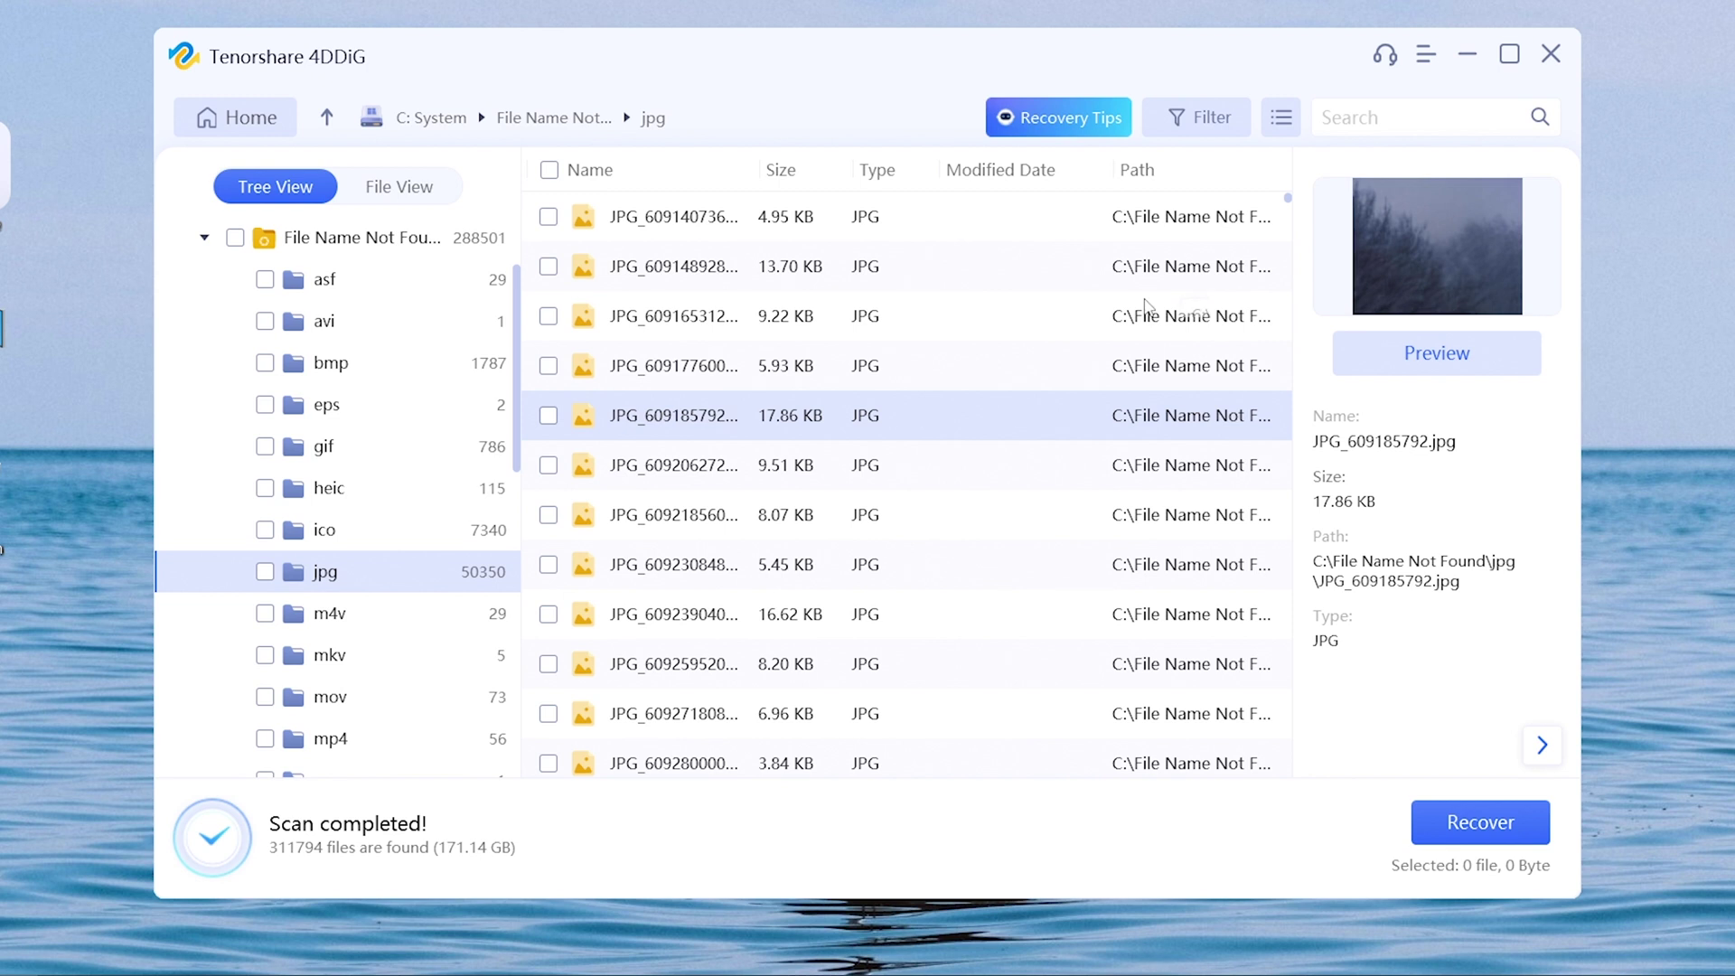
click(1025, 462)
click(1029, 514)
click(1030, 564)
click(1034, 615)
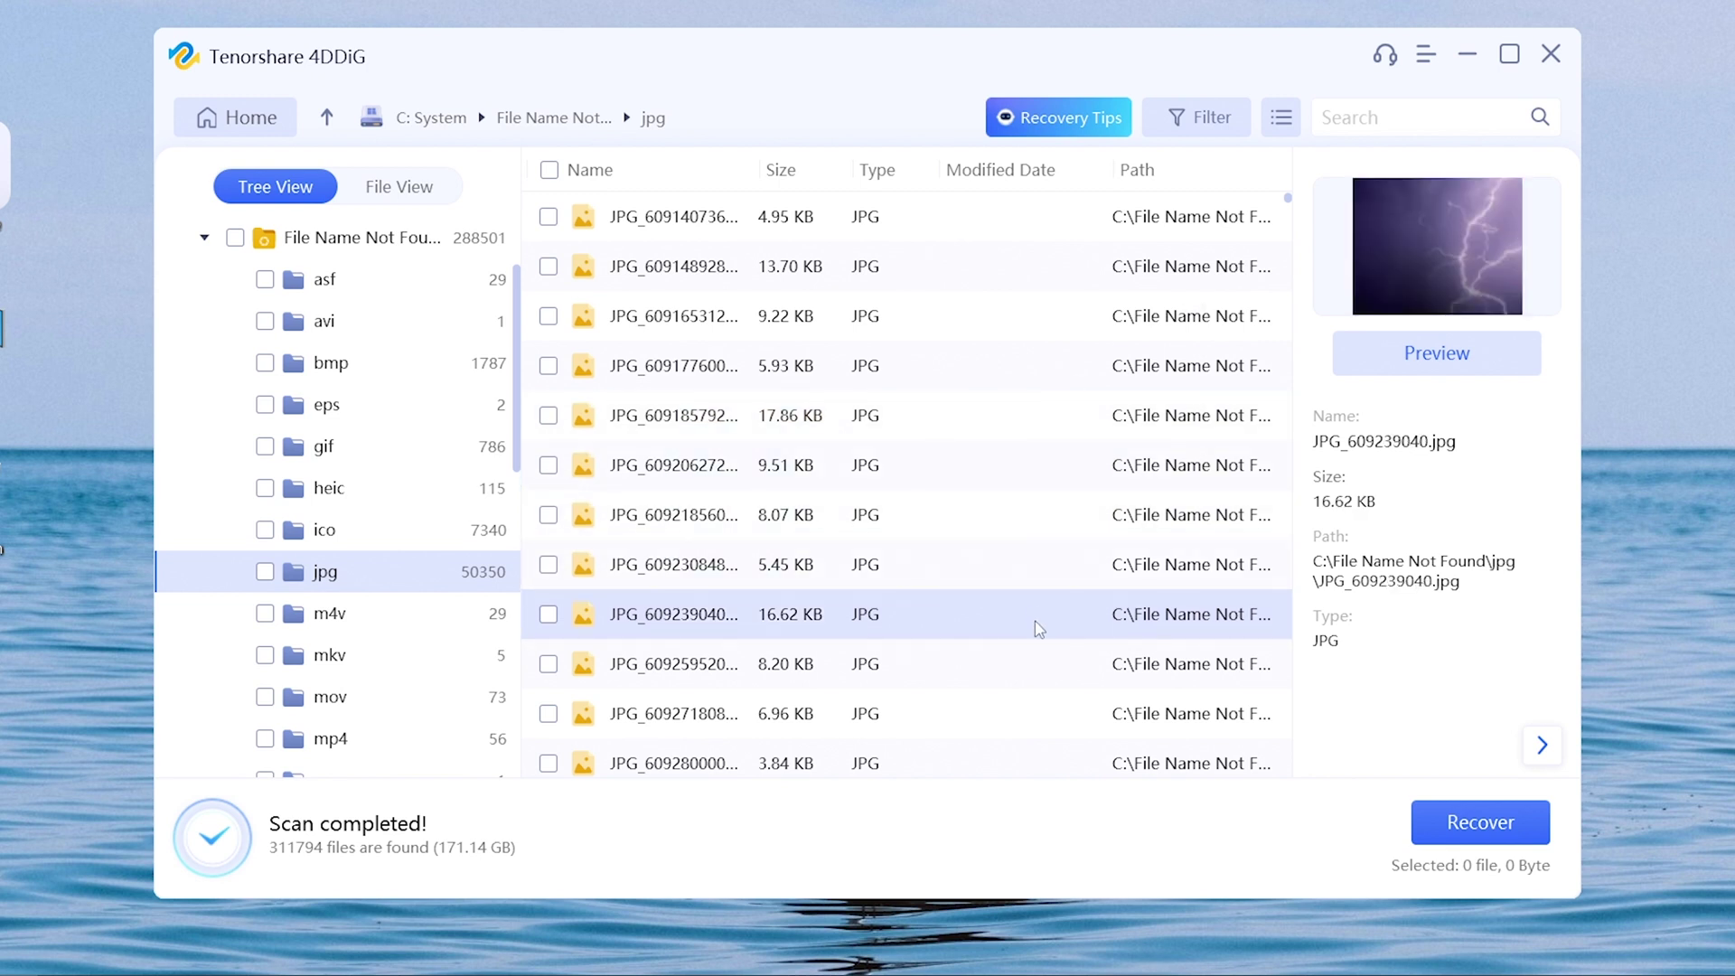
click(1036, 664)
click(995, 714)
scroll(988, 723, down, 2)
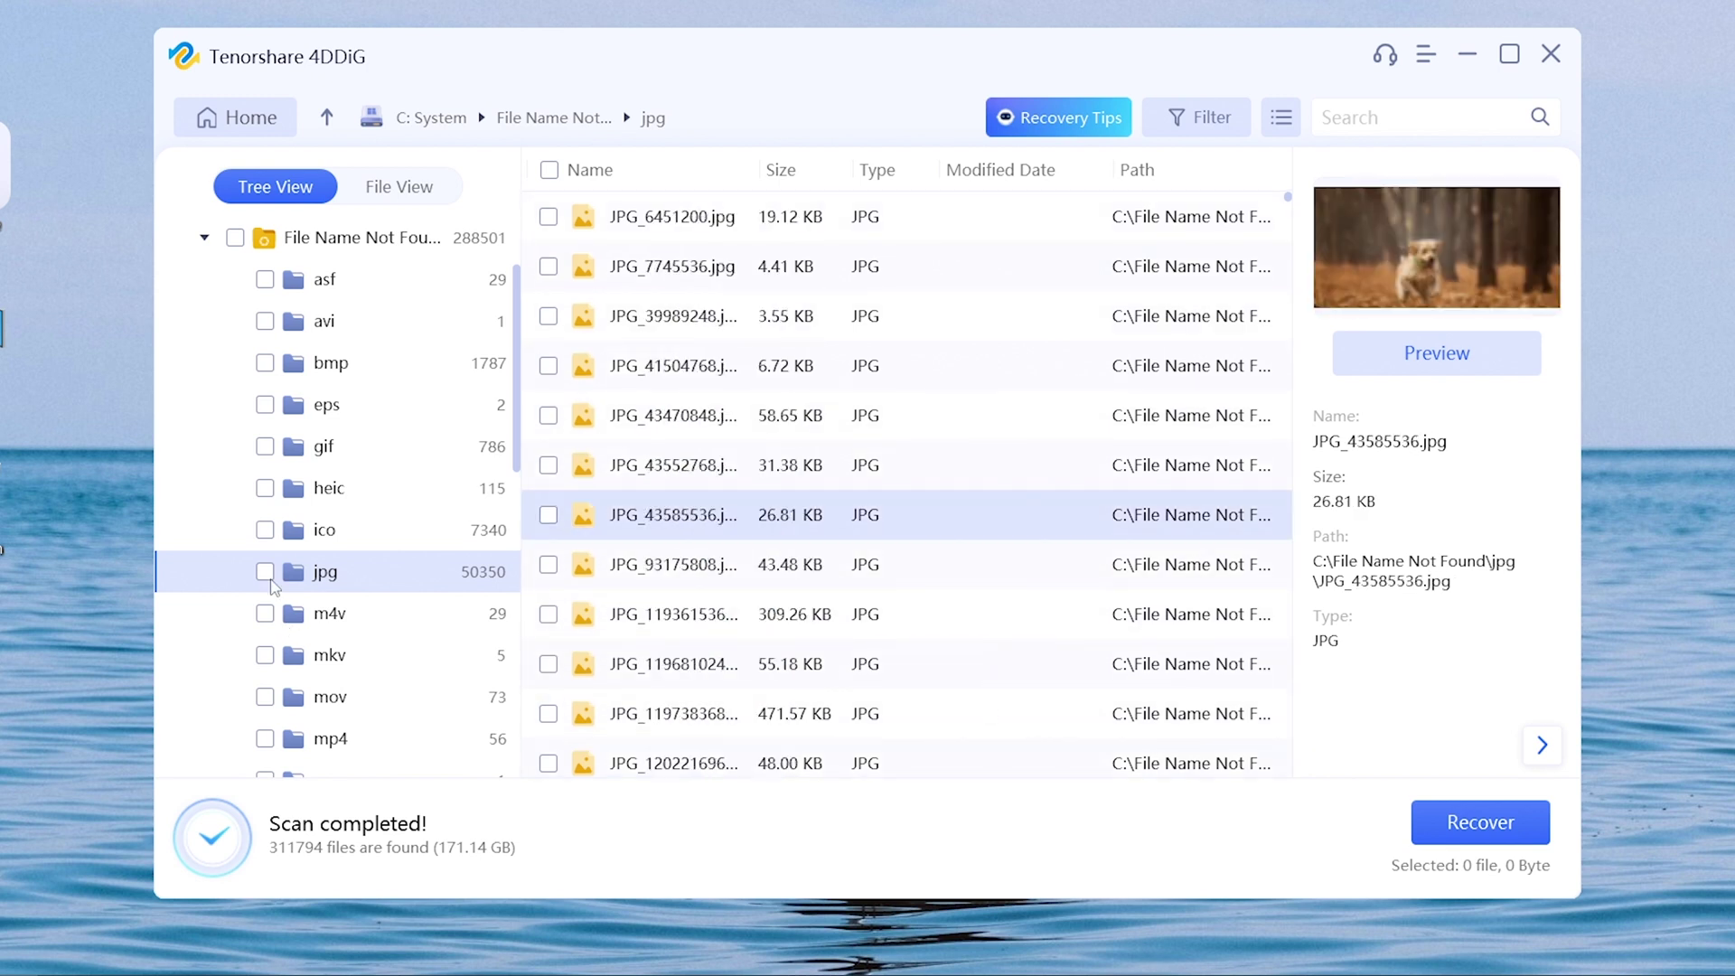
click(264, 572)
scroll(272, 597, down, 1)
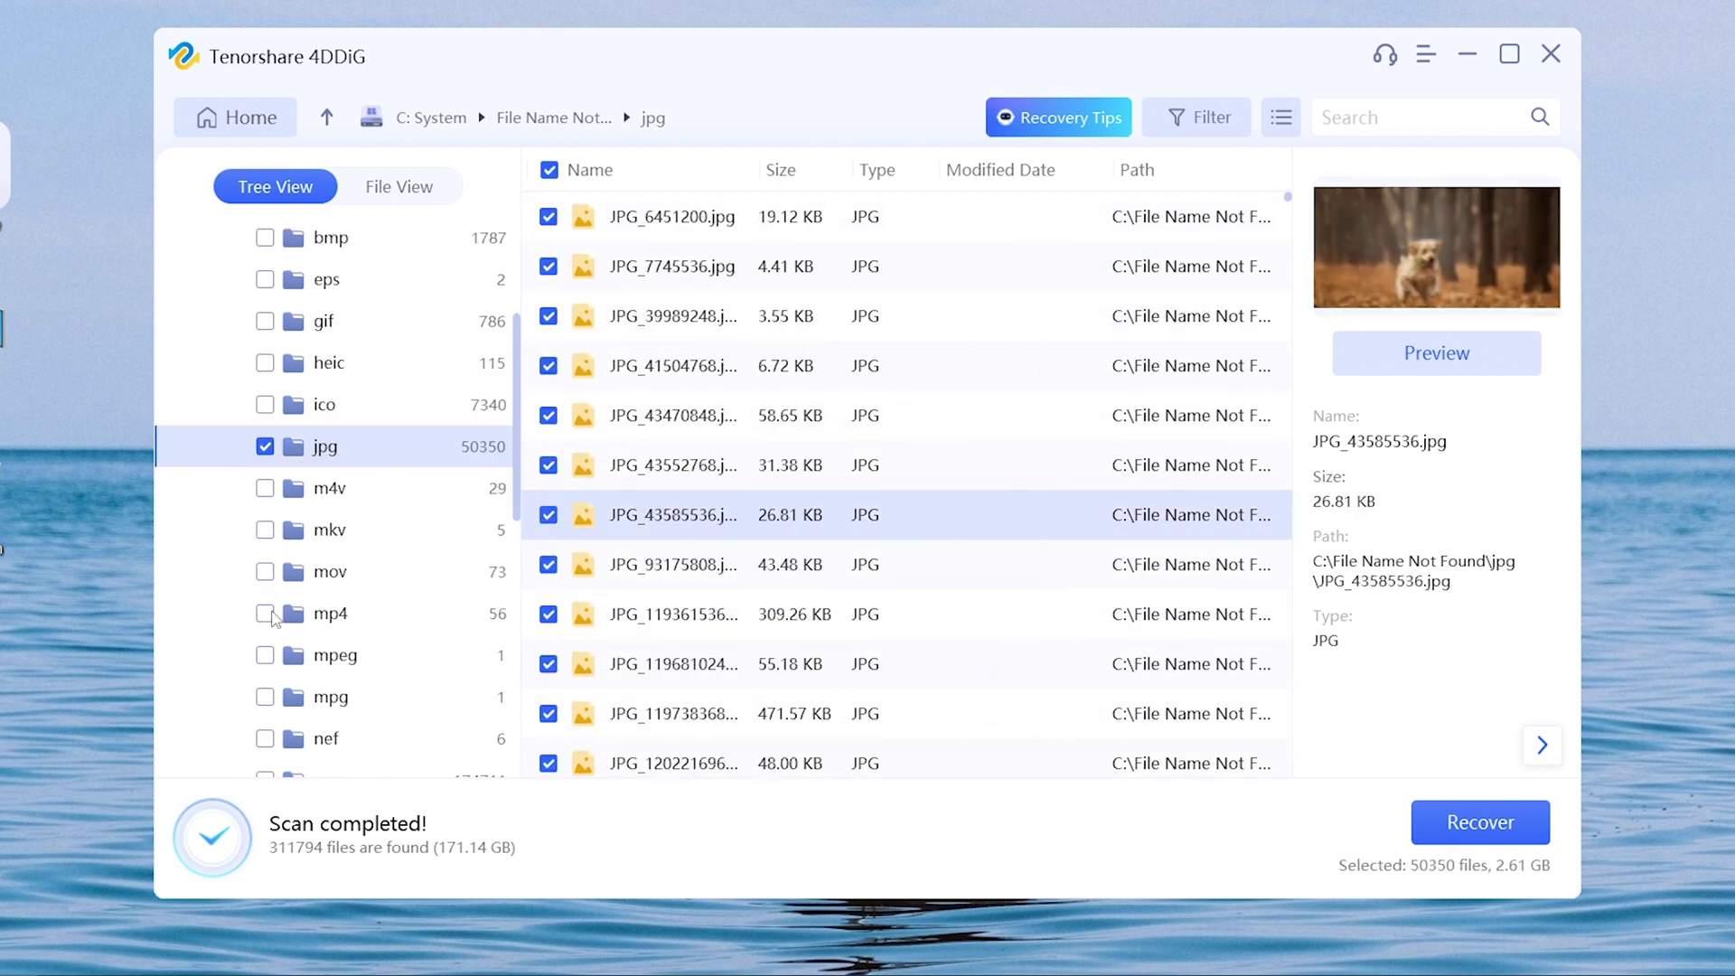
Recover and repair the selected files into Desktop folder 2, then view the recovered folder
click(1425, 830)
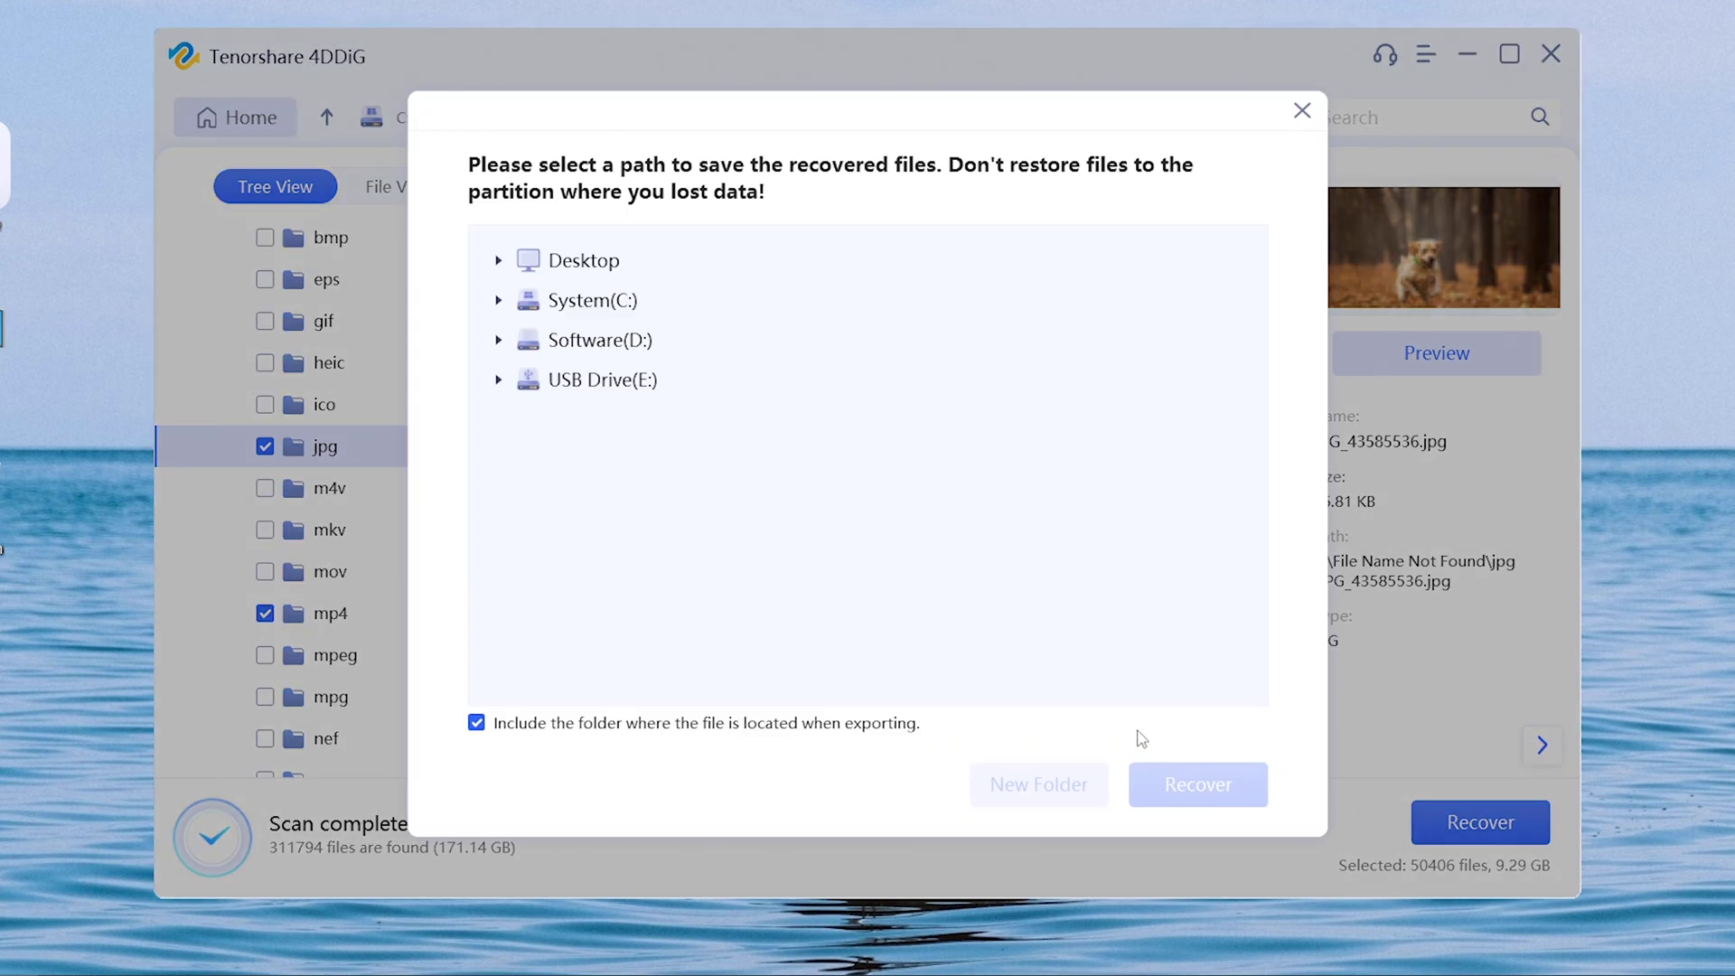
click(499, 262)
click(576, 346)
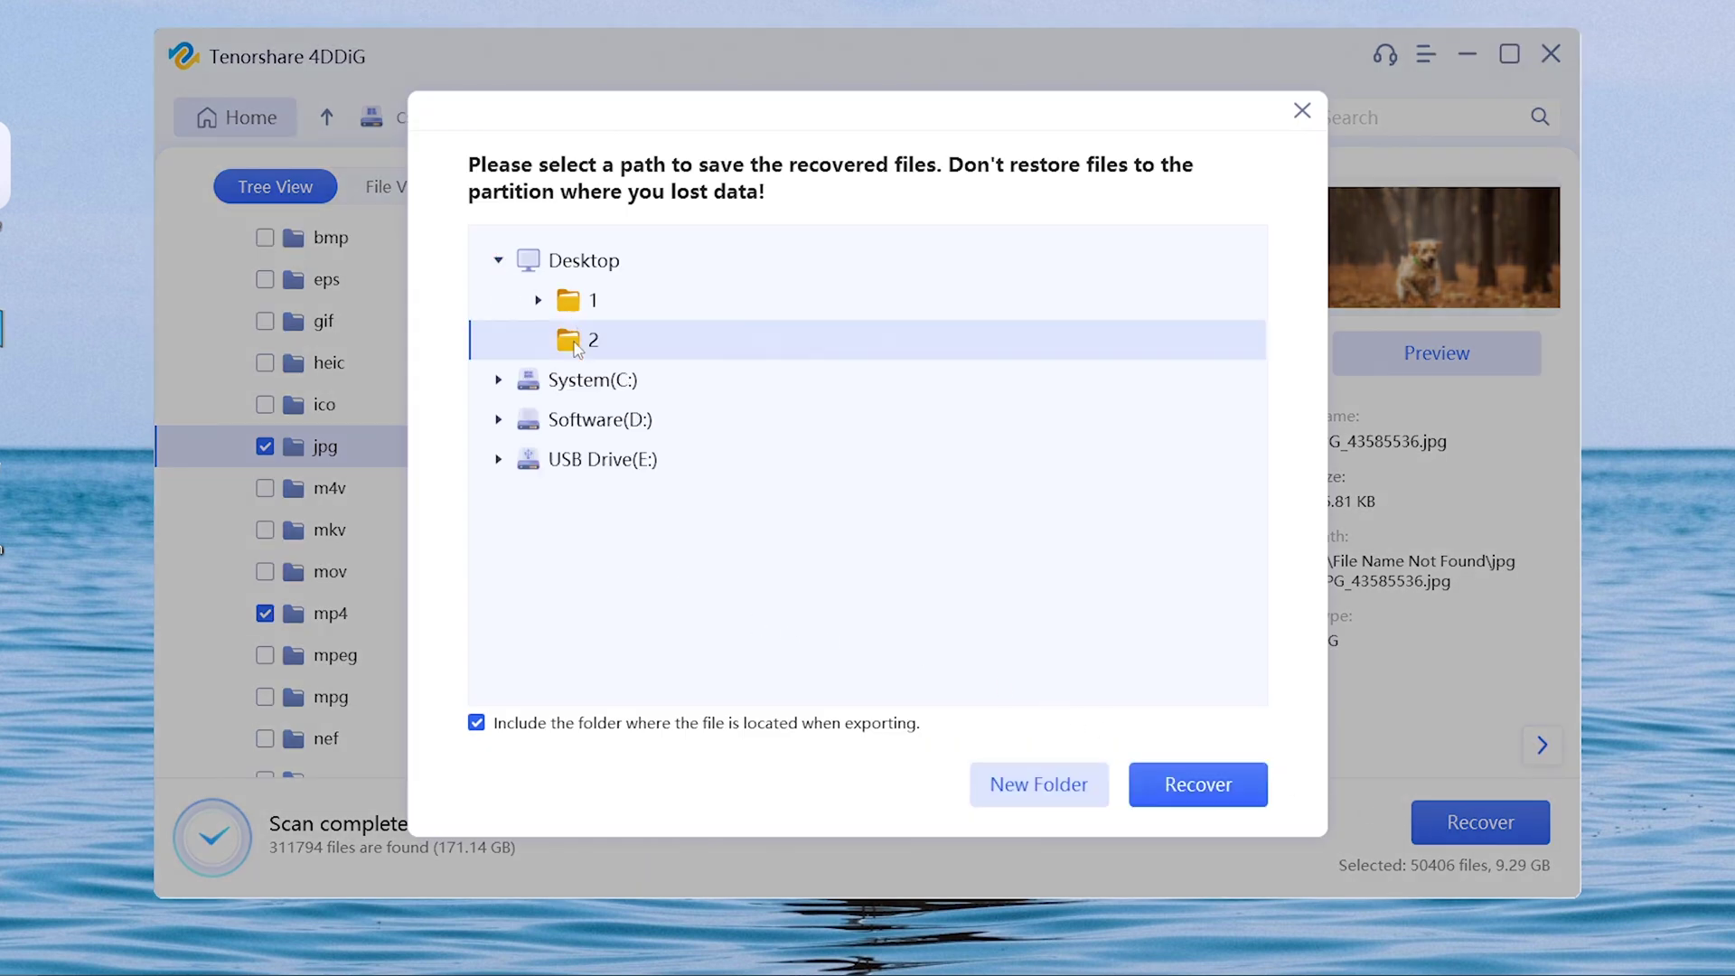
click(1139, 788)
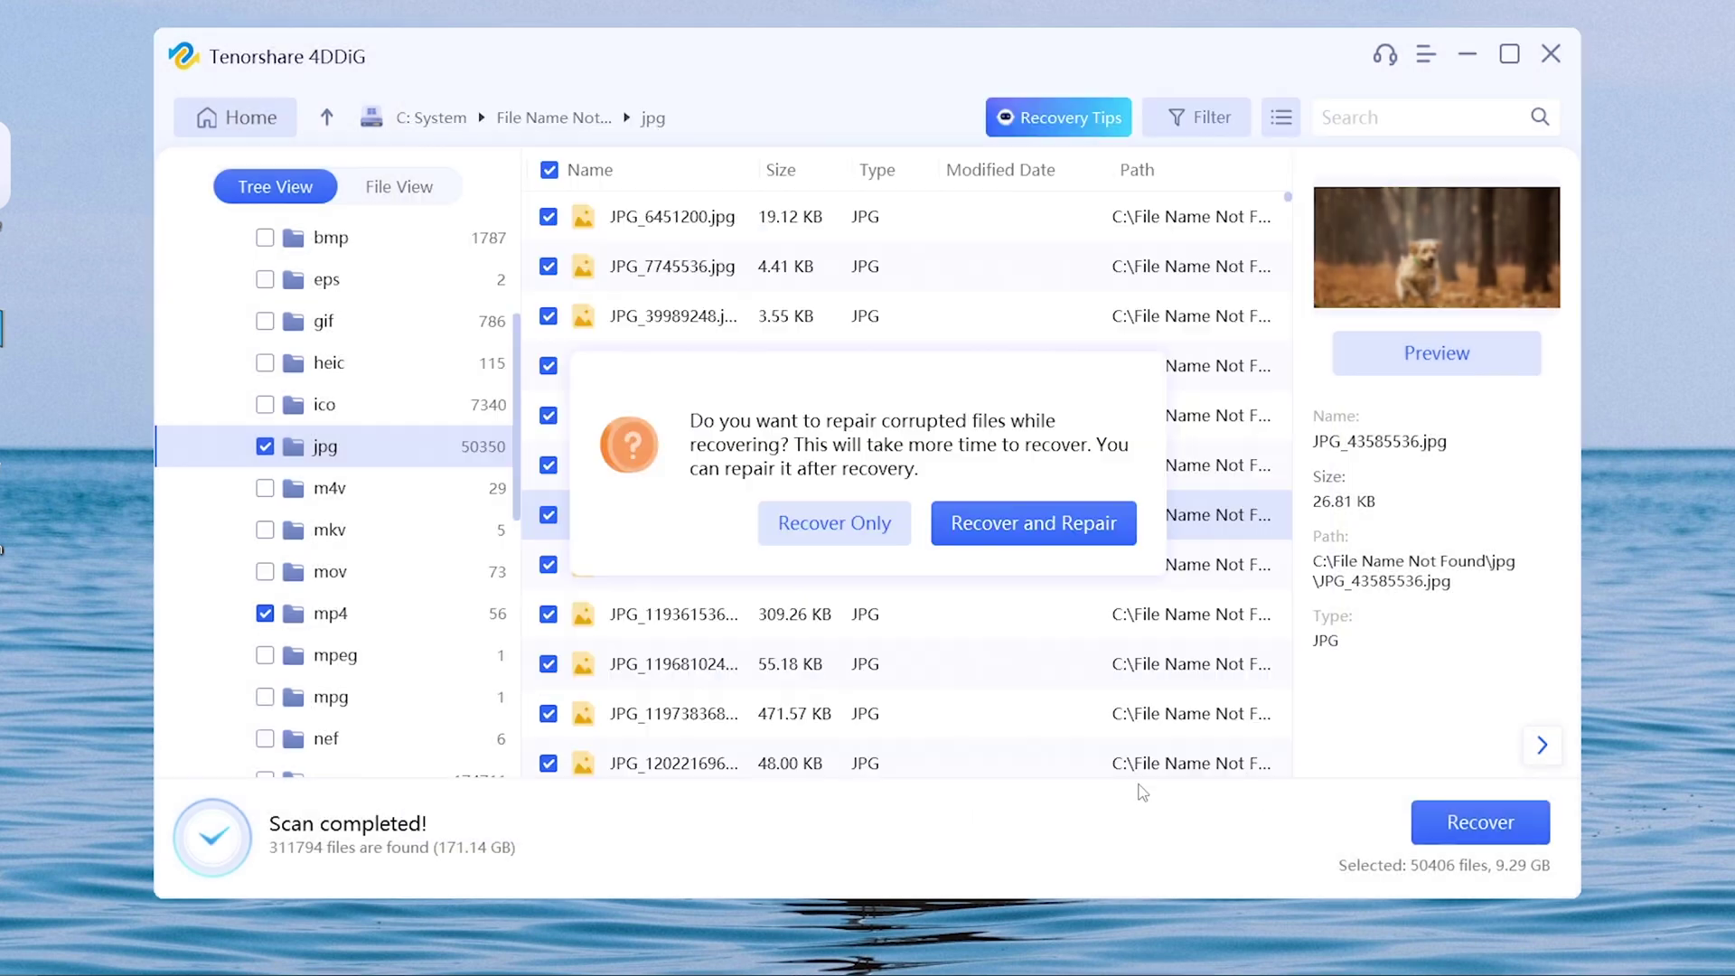
click(1091, 538)
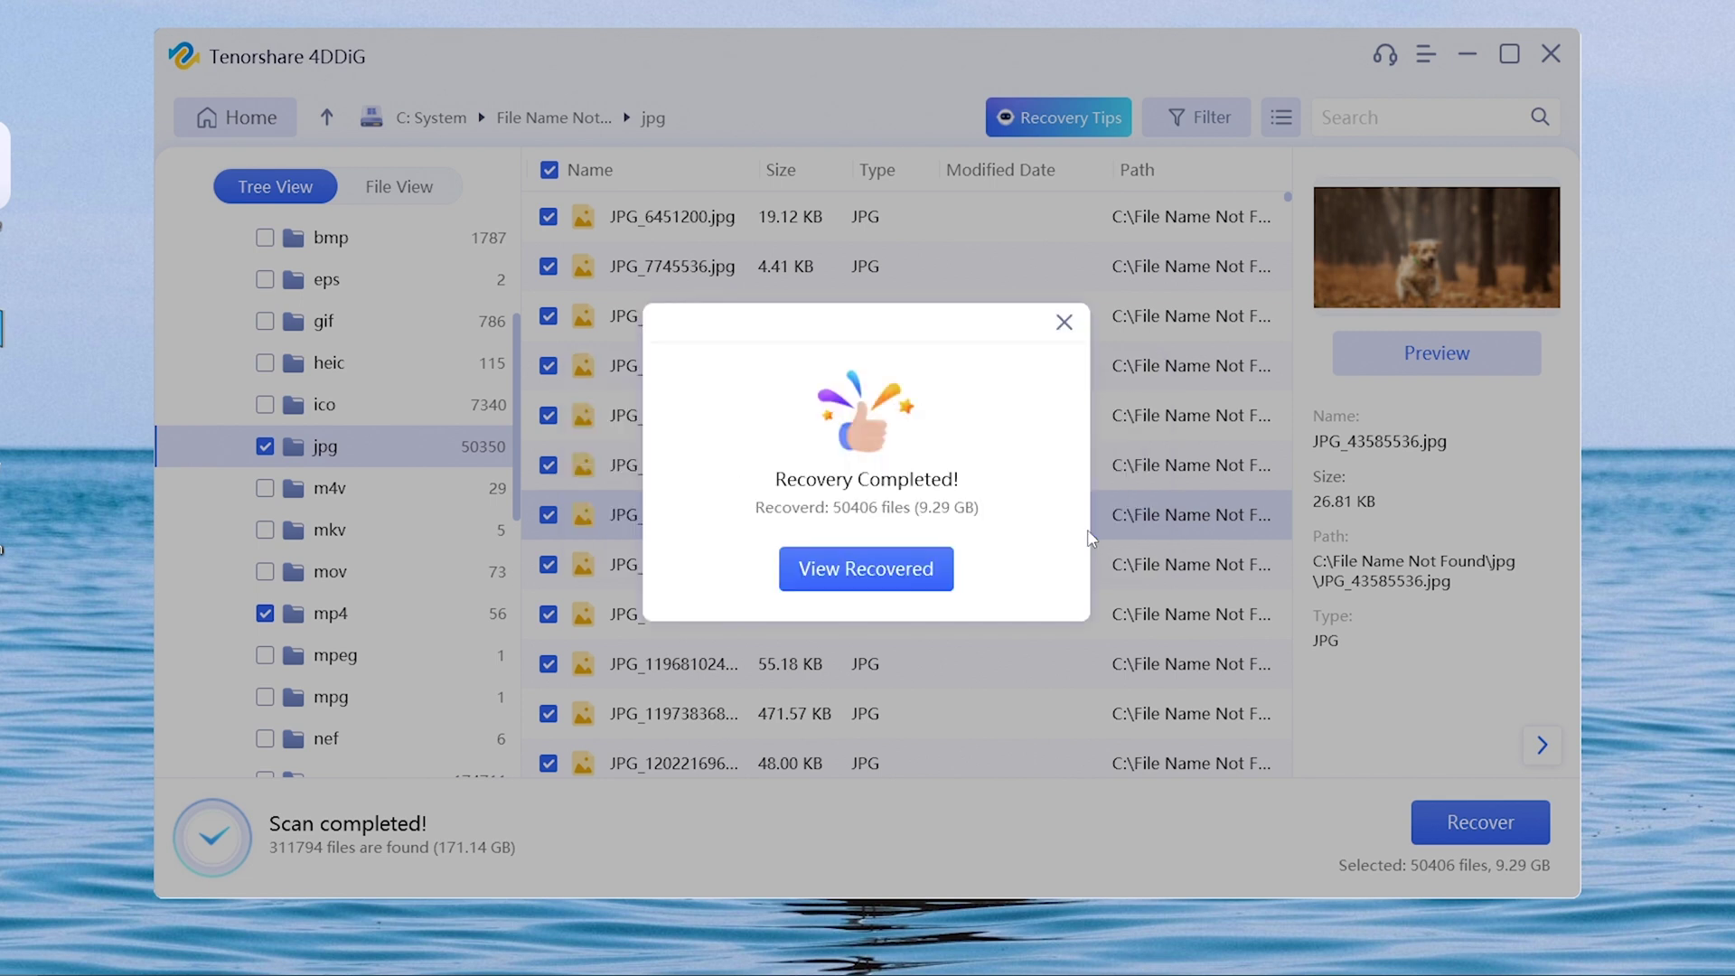
click(940, 571)
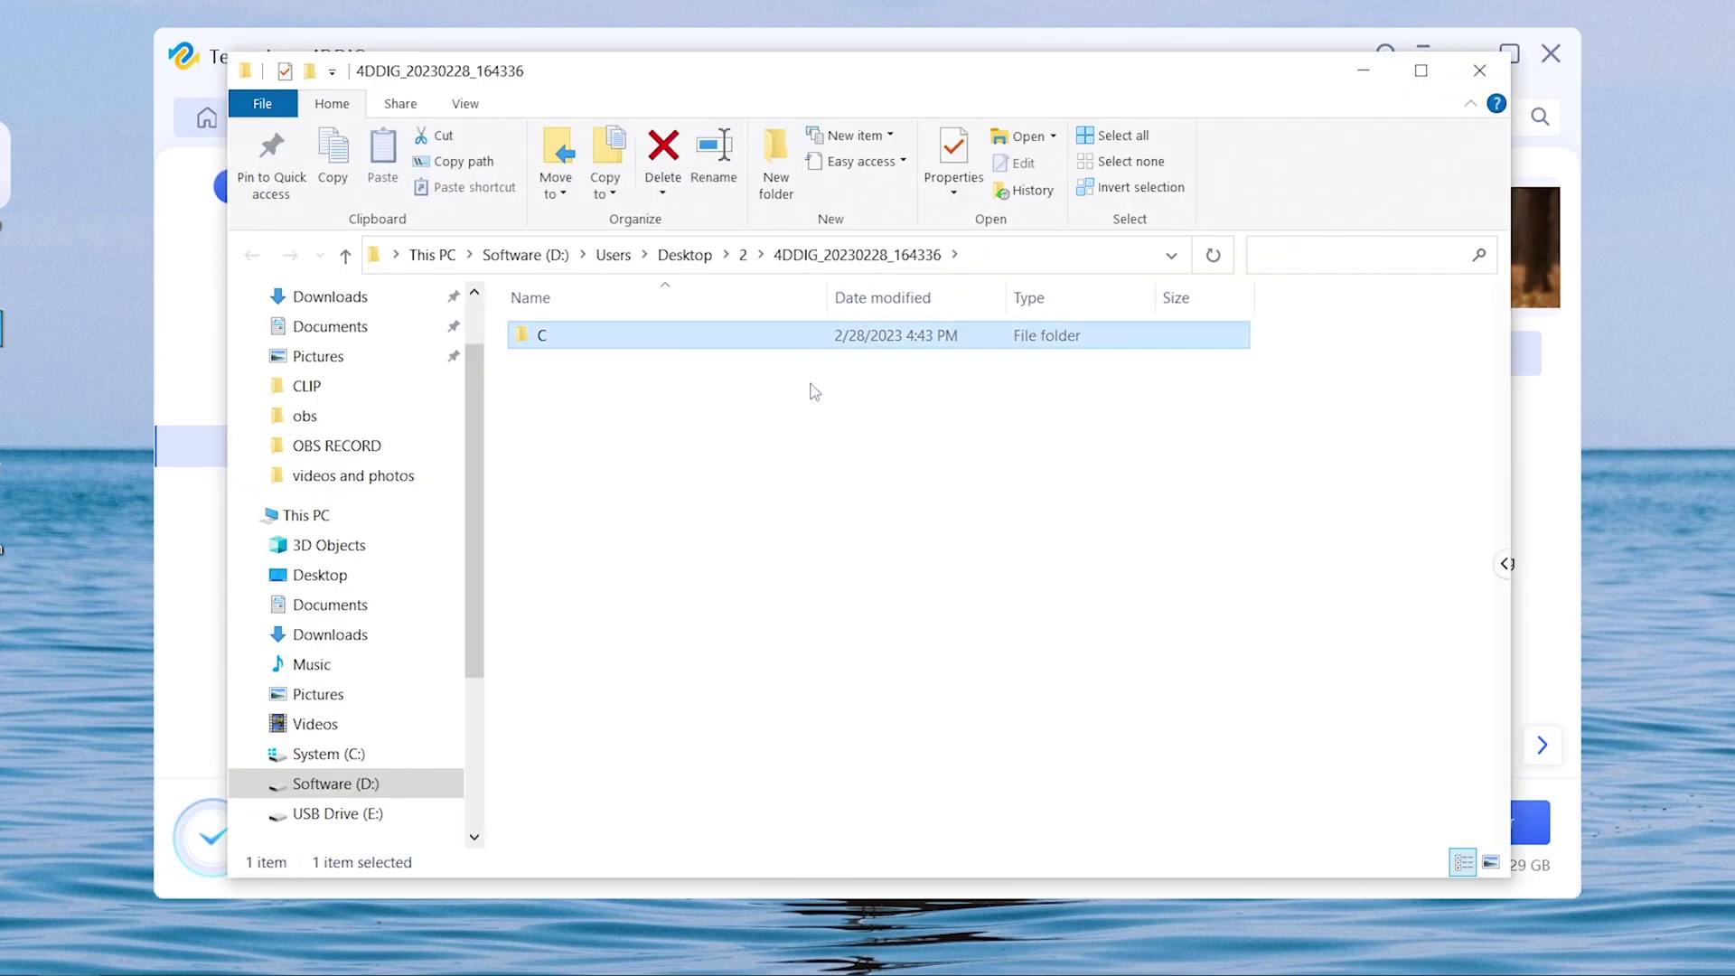
Browse the recovered File Name Not Found jpg thumbnails, then play the recovered Cat - 128504.mp4
click(816, 436)
double_click(756, 337)
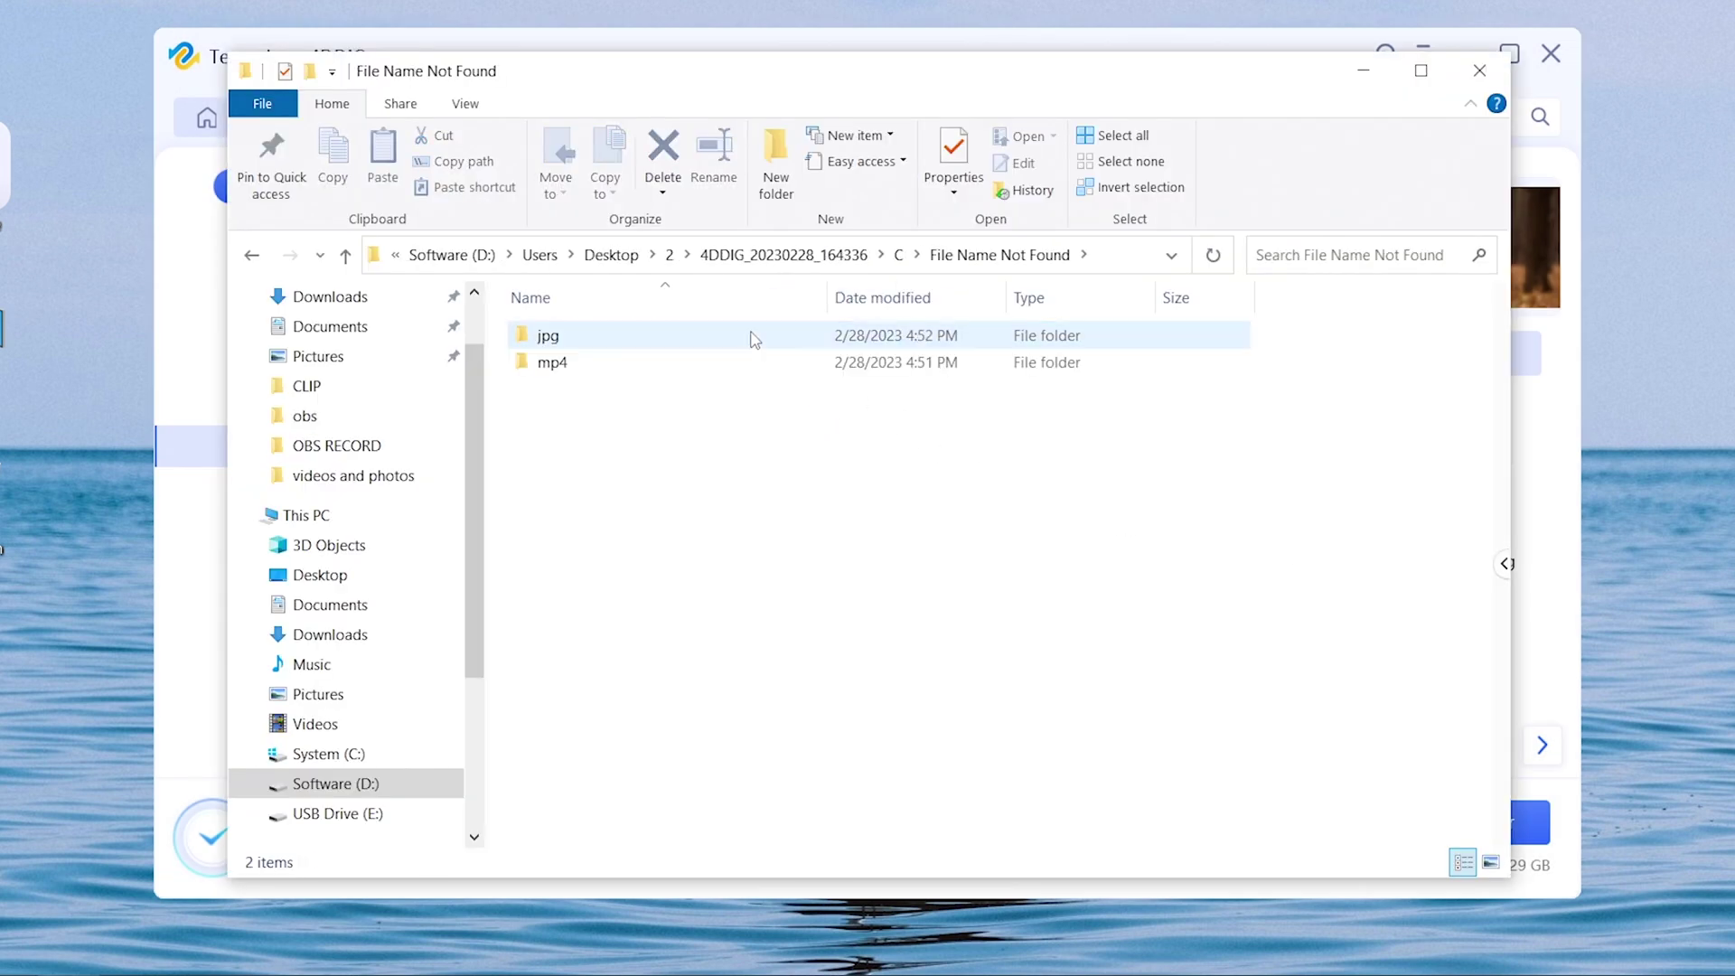
double_click(756, 337)
scroll(1175, 560, down, 5)
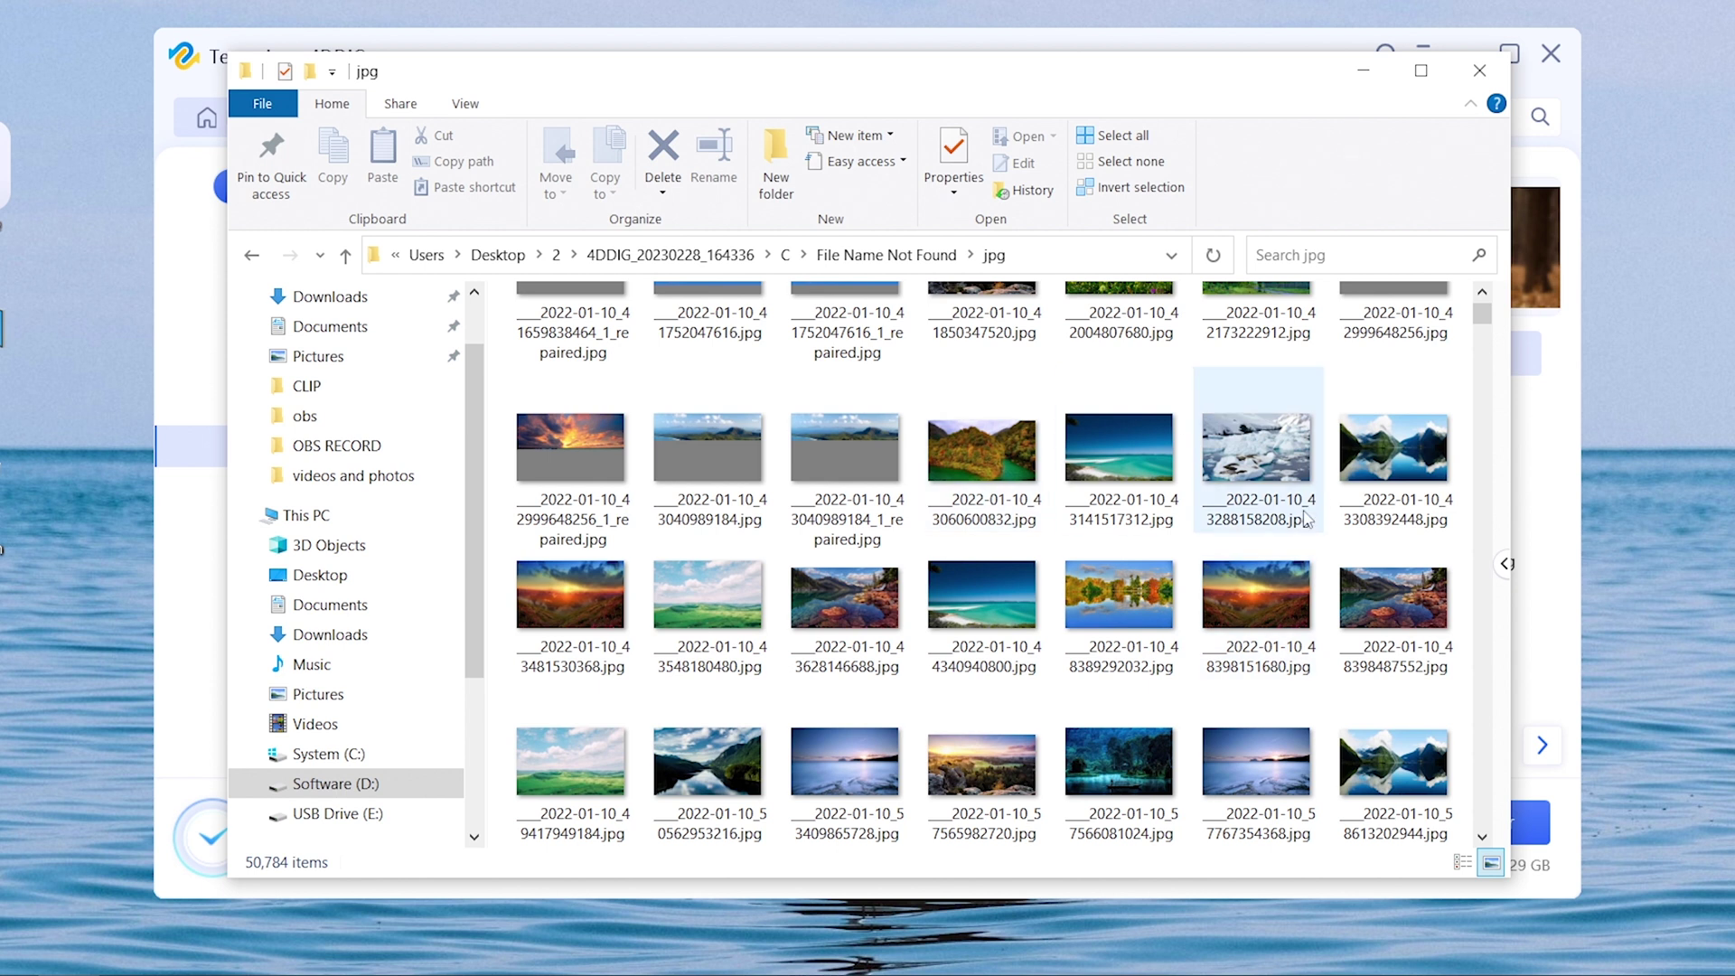
scroll(1304, 518, down, 5)
scroll(1175, 489, up, 4)
click(1127, 471)
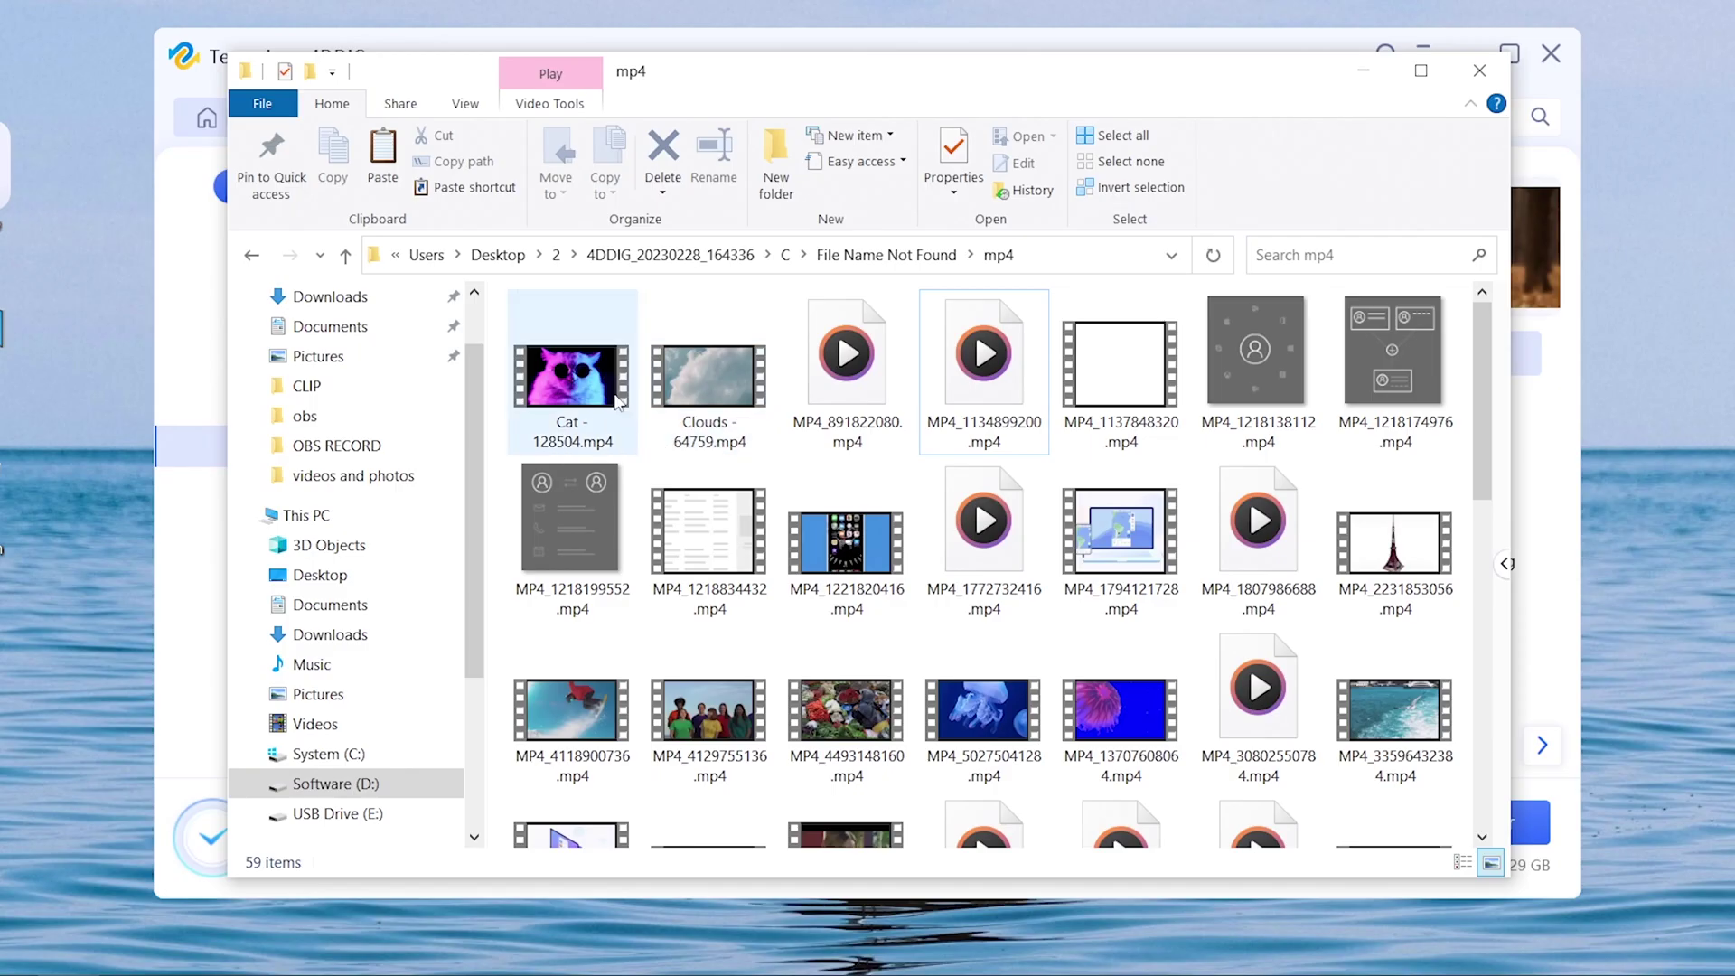
key(Return)
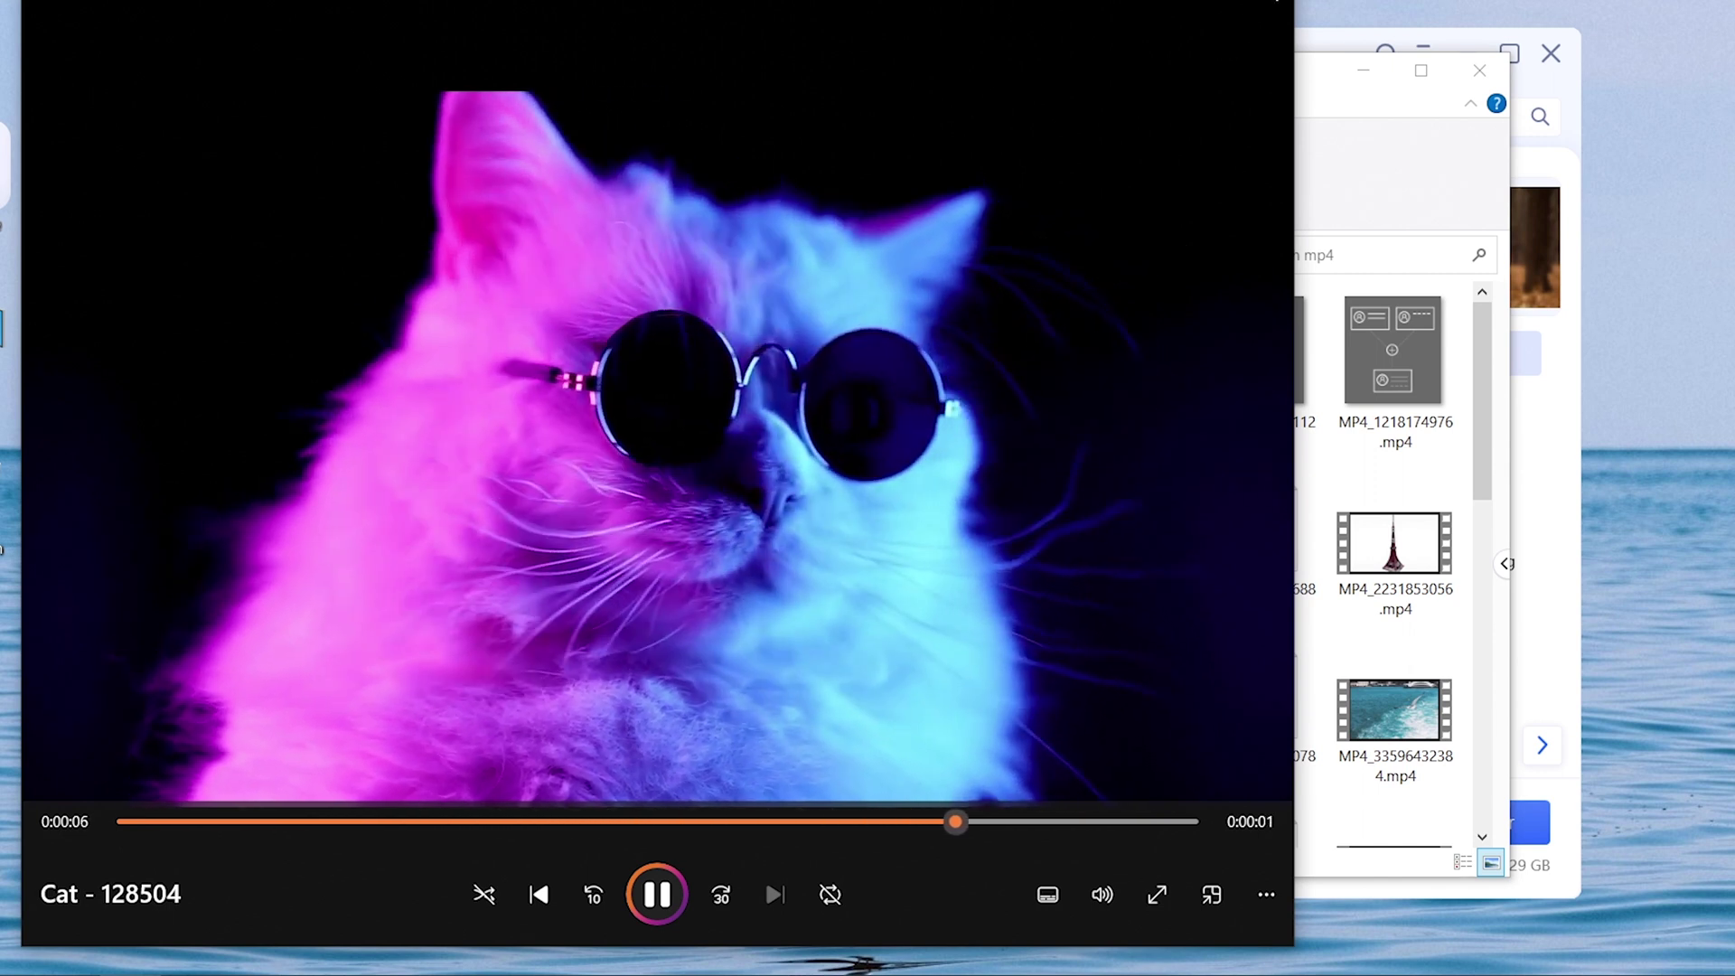
Play the recovered Clouds - 64759.mp4 after the Cat clip, then open Ocean - 74888.mp4
key(alt+F4)
double_click(709, 375)
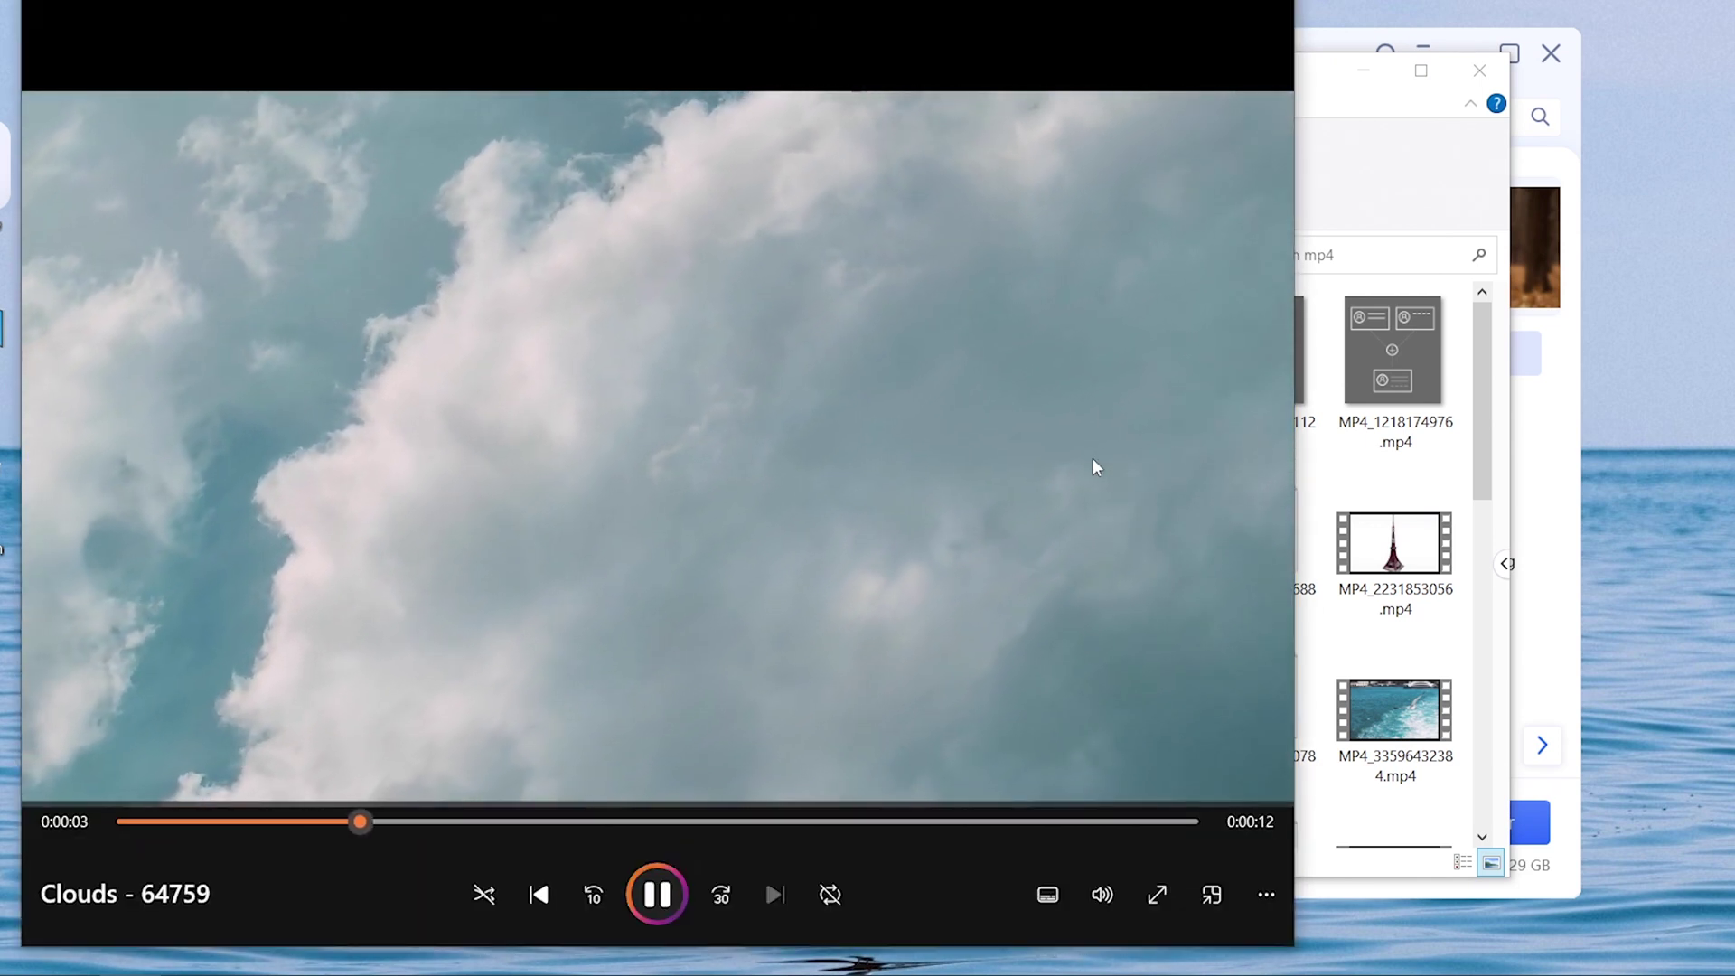
click(1265, 7)
scroll(903, 542, down, 5)
double_click(846, 750)
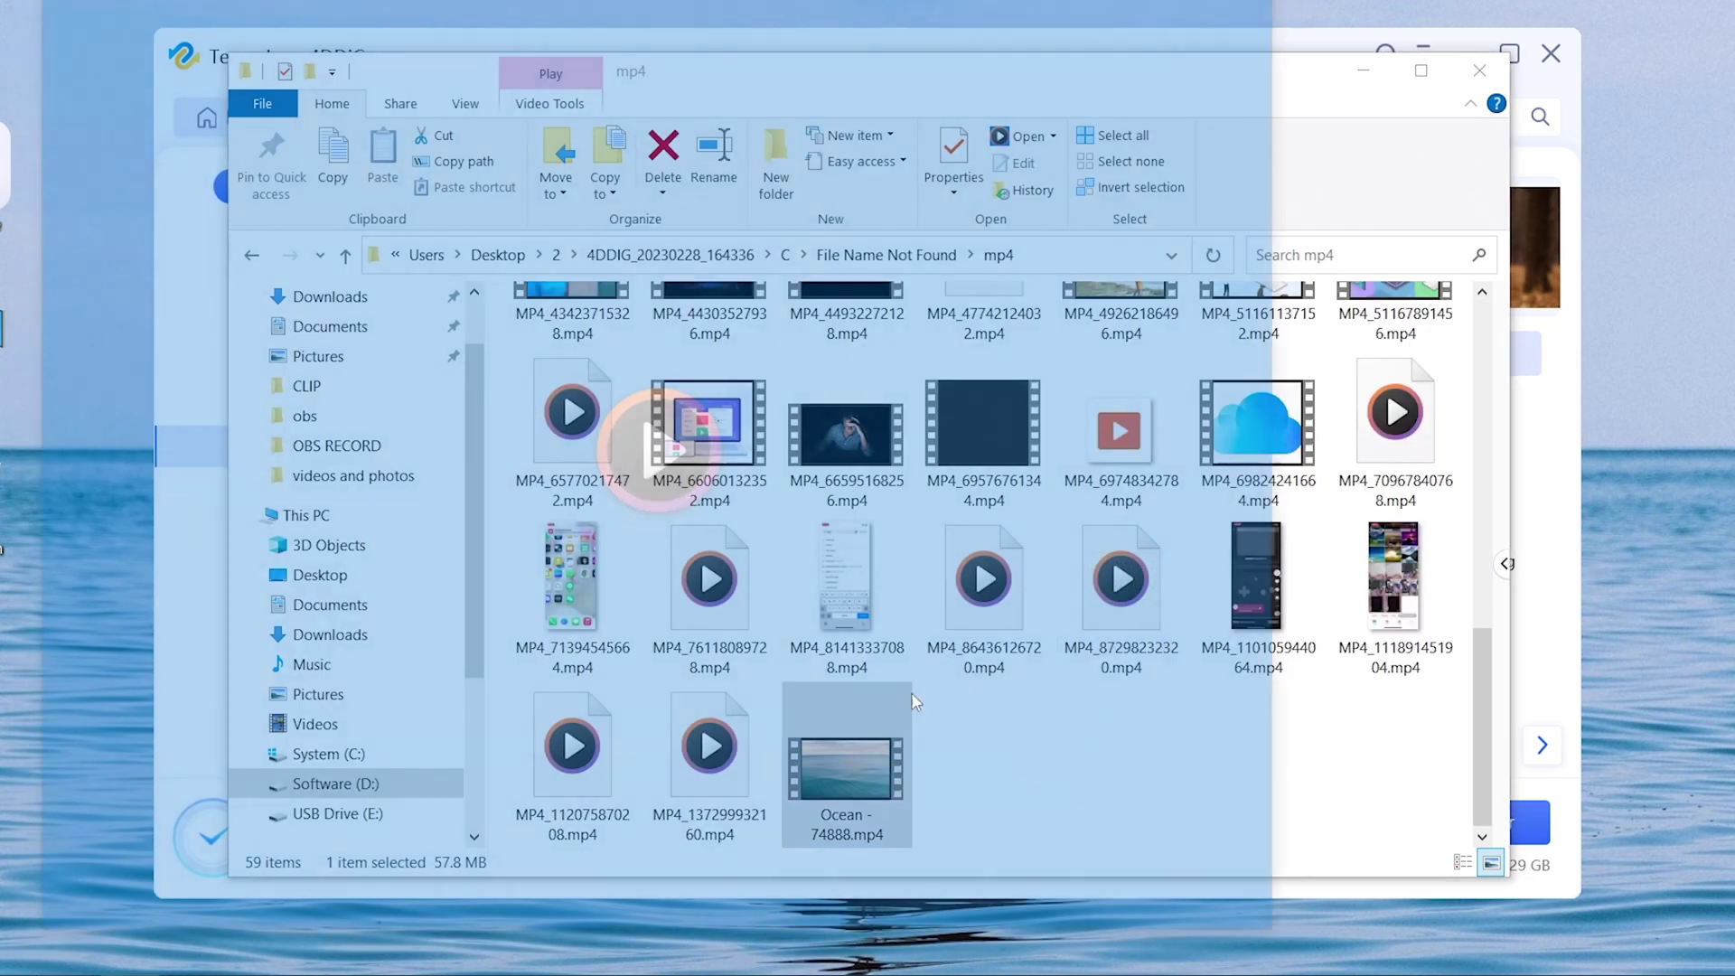